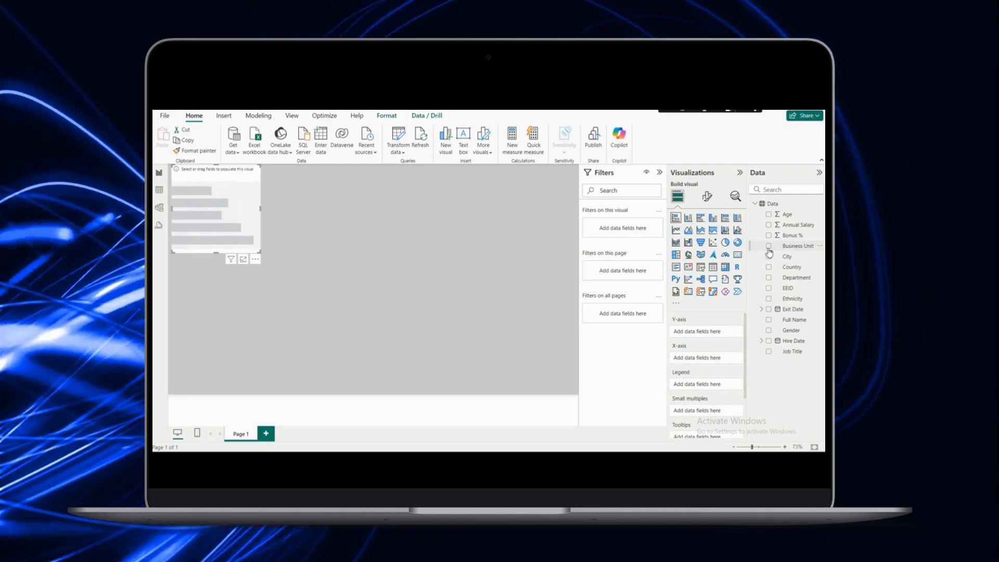
# - Populate the empty bar chart with Department on the Y-axis and Annual Salary on the X-axis, and enlarge the chart
pyautogui.click(769, 277)
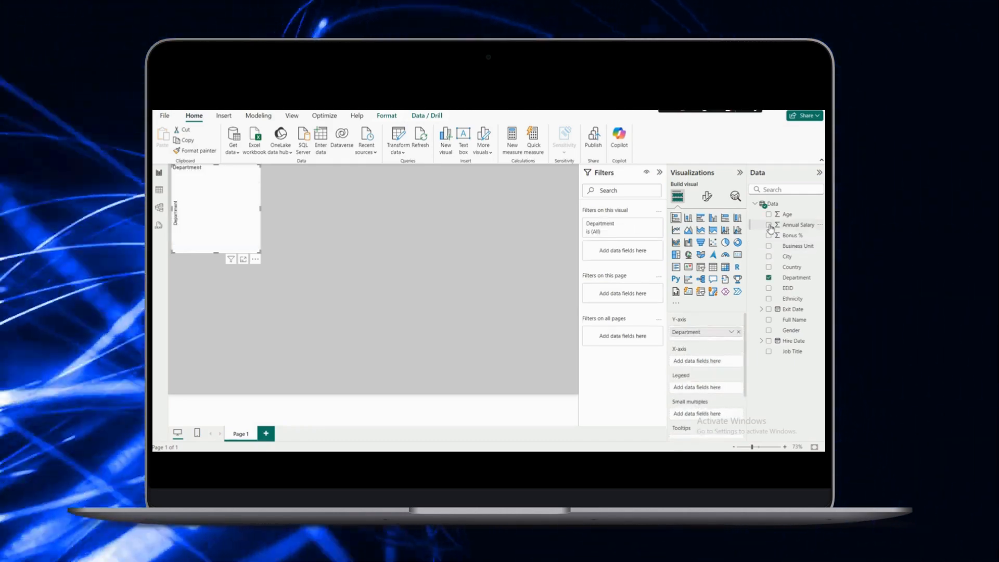
pyautogui.click(769, 225)
pyautogui.moveTo(263, 253); pyautogui.dragTo(373, 346)
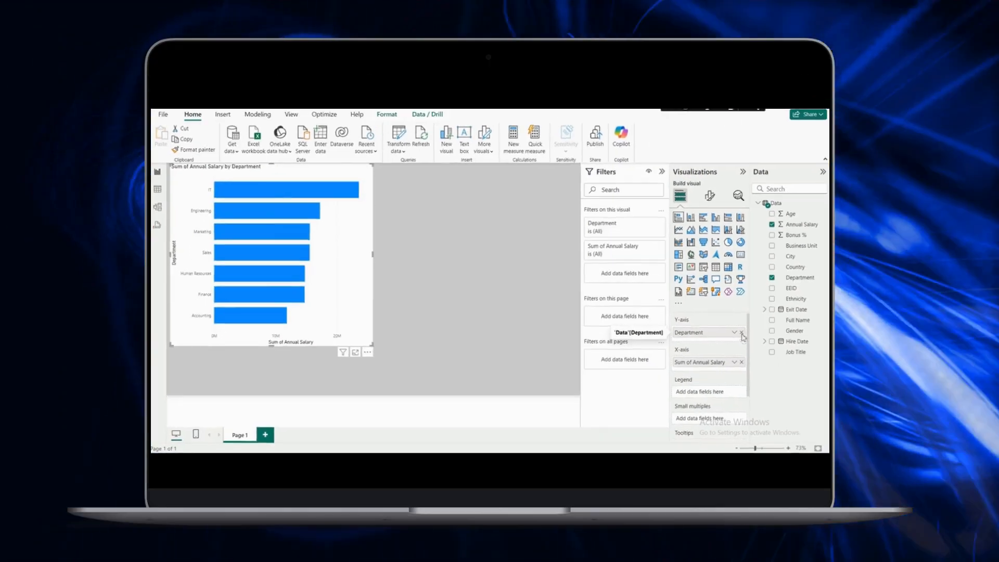
# - Replace Department with Full Name on the bar chart's Y-axis
pyautogui.click(739, 332)
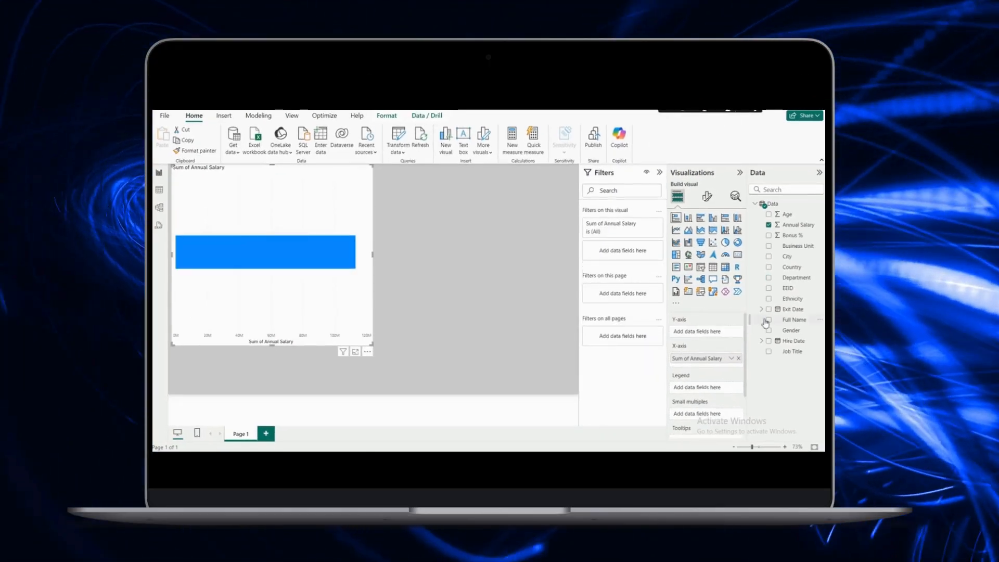
pyautogui.click(769, 320)
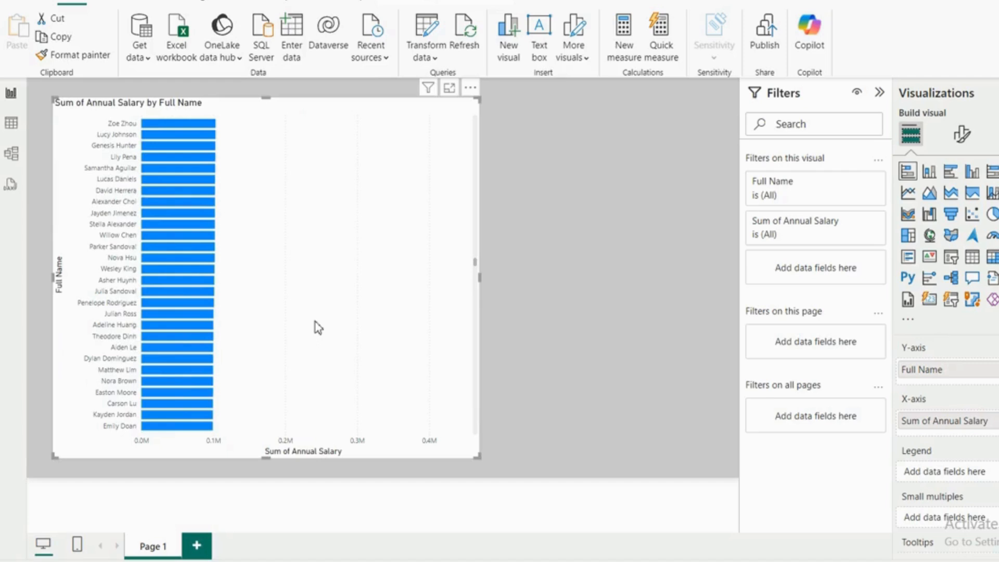
# - Examine the annual salary bars of all employees in the chart, from the highest to the lowest earners
pyautogui.scroll(5, 318, 332)
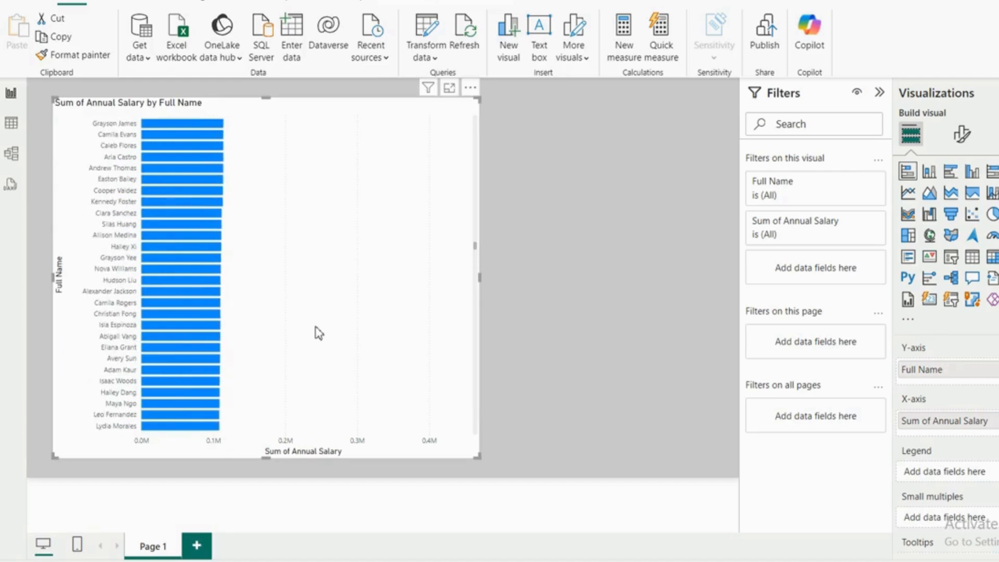
pyautogui.scroll(10, 318, 333)
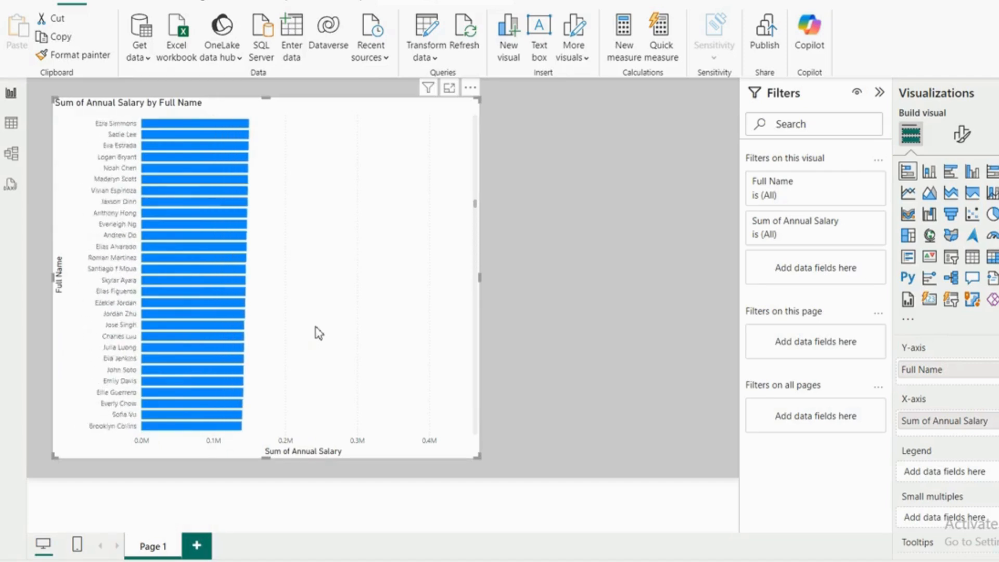
pyautogui.scroll(10, 319, 332)
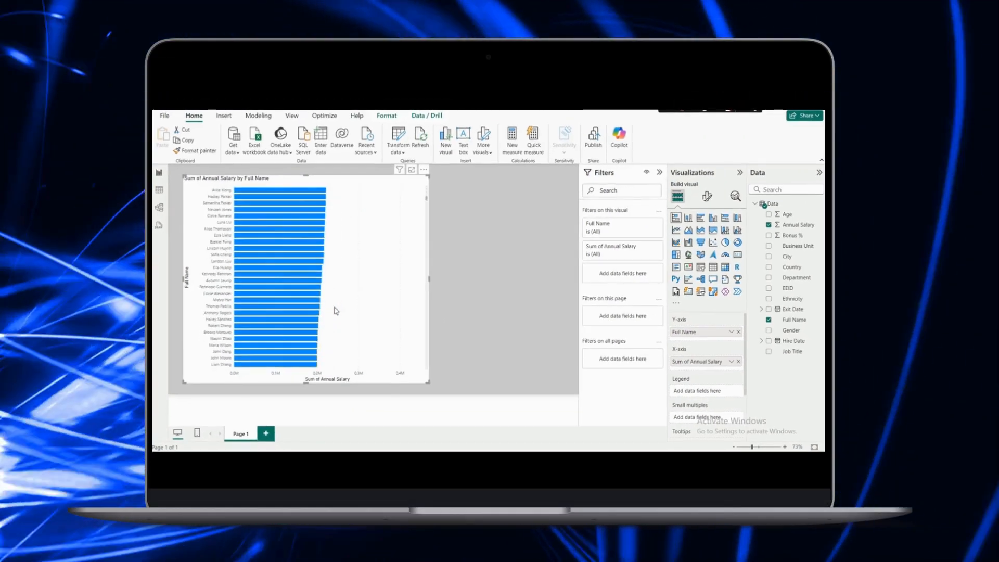
pyautogui.scroll(-10, 320, 326)
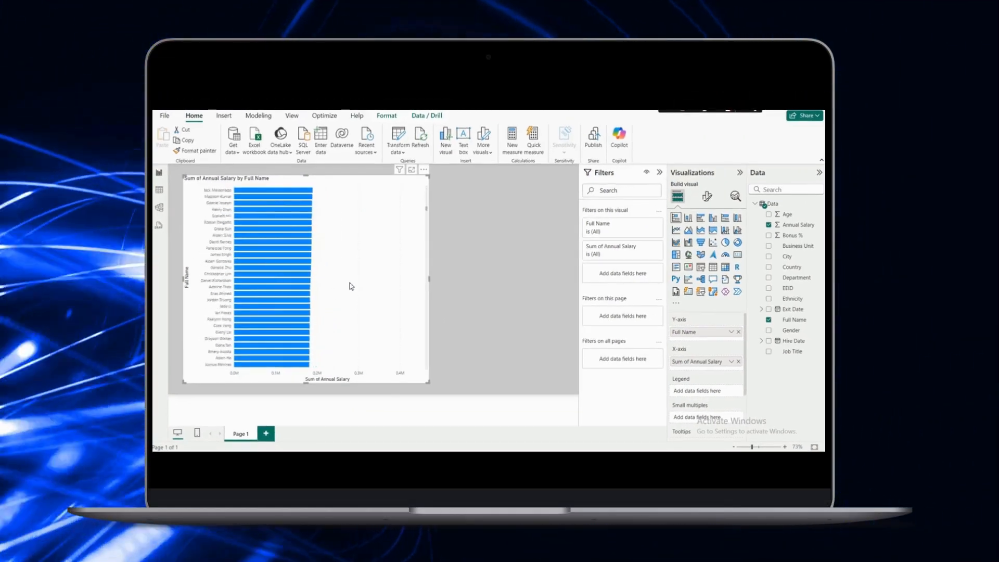
pyautogui.scroll(-10, 351, 287)
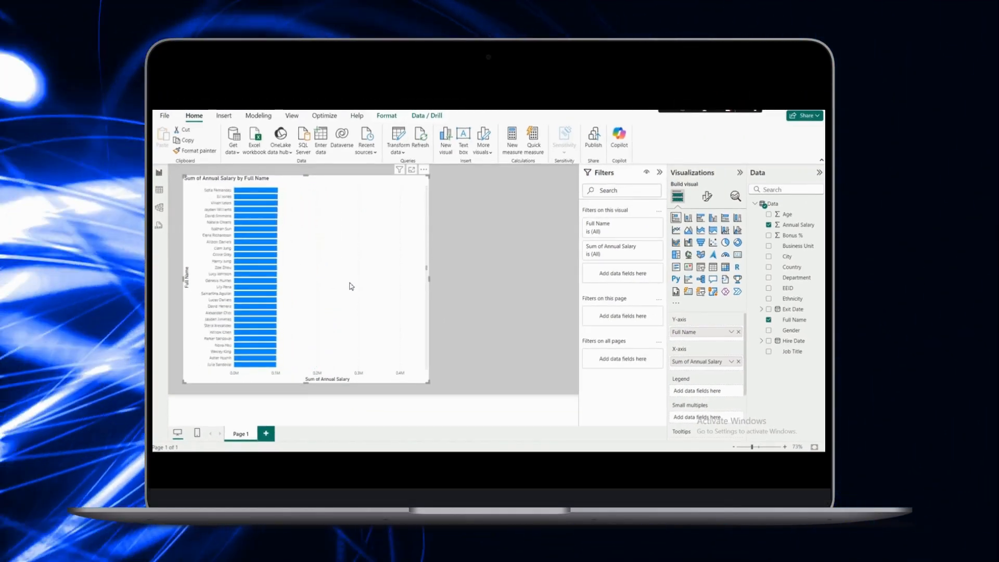
pyautogui.scroll(-10, 352, 286)
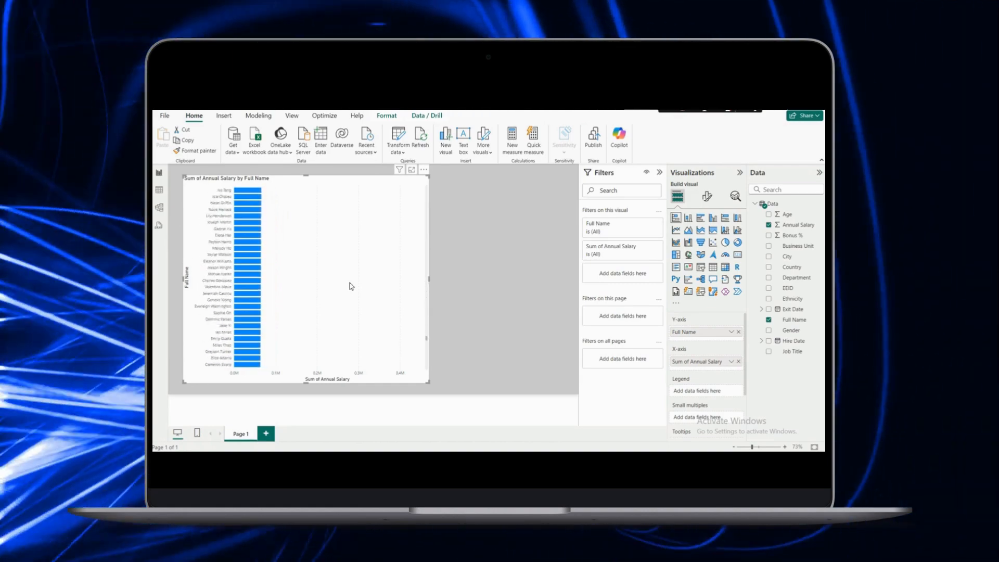
pyautogui.scroll(-5, 351, 286)
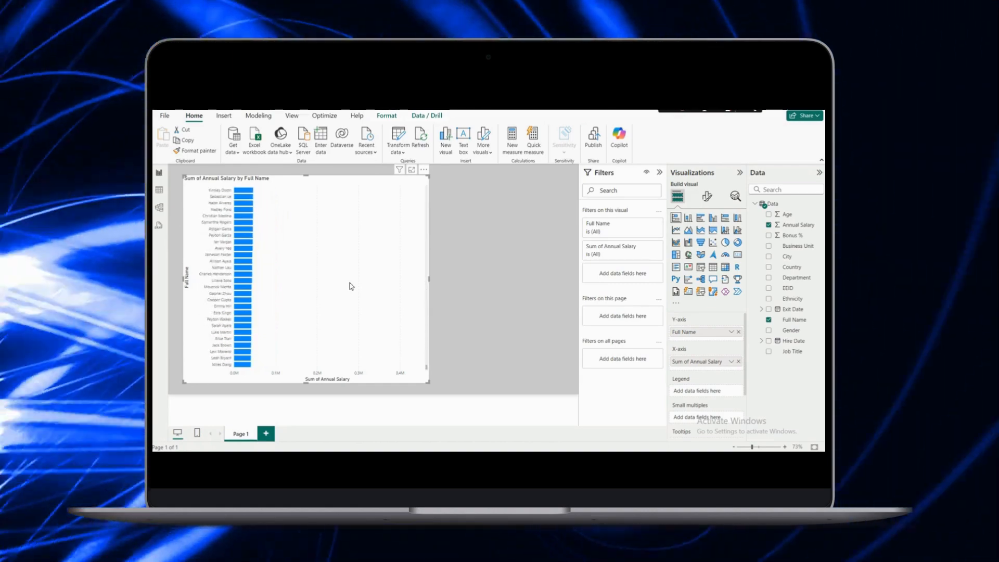
pyautogui.scroll(3, 315, 298)
pyautogui.scroll(10, 314, 298)
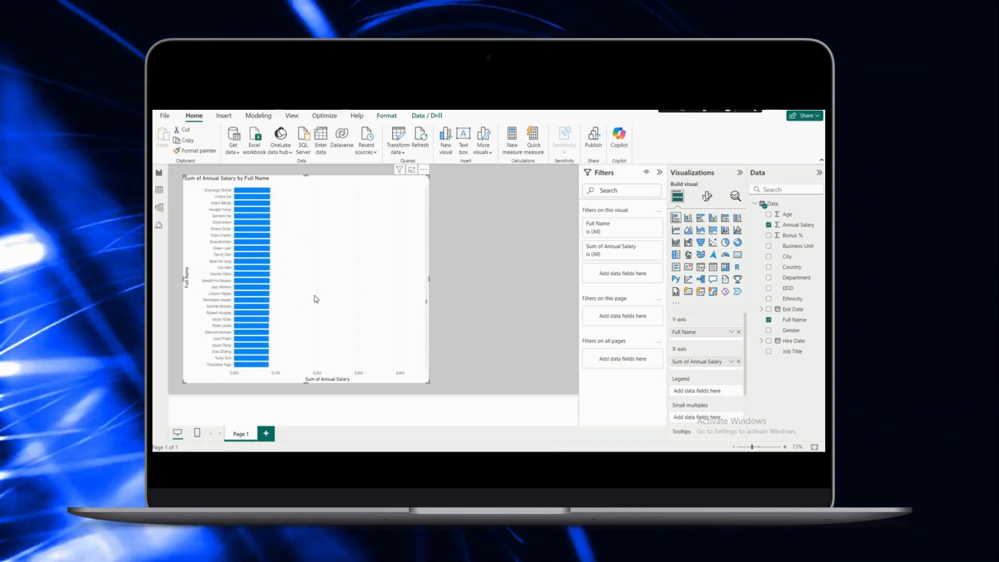
pyautogui.scroll(5, 316, 298)
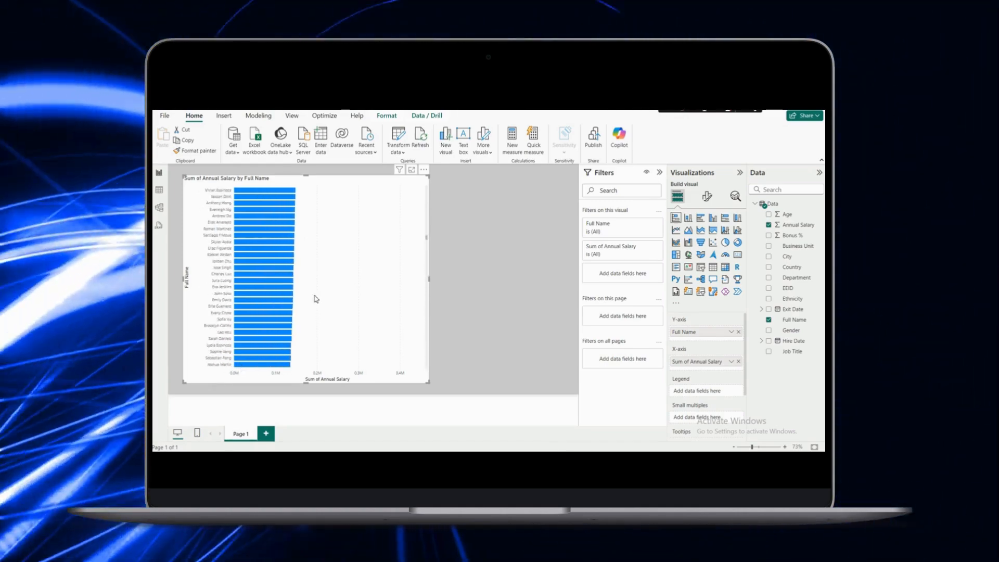
pyautogui.scroll(8, 316, 299)
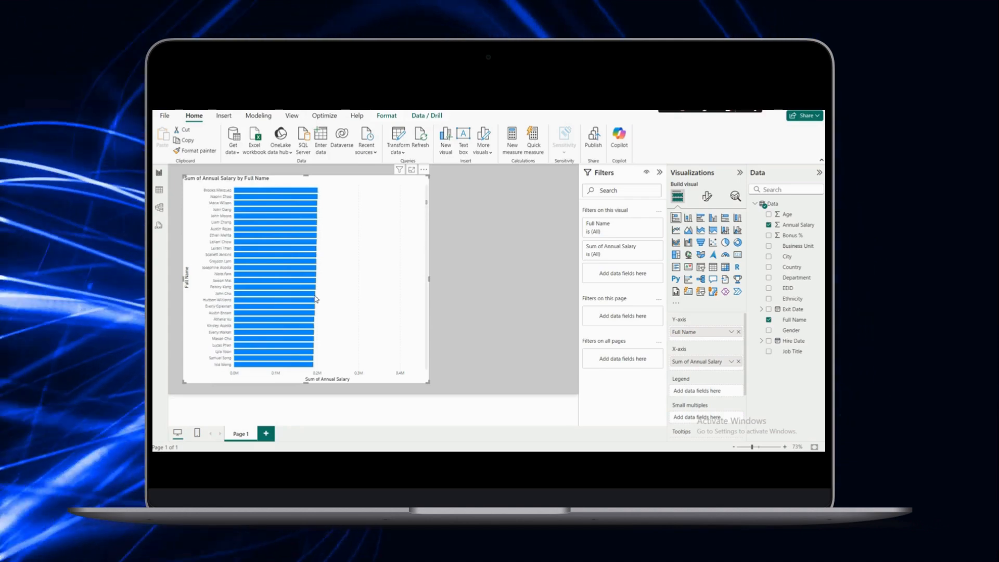
pyautogui.scroll(5, 314, 299)
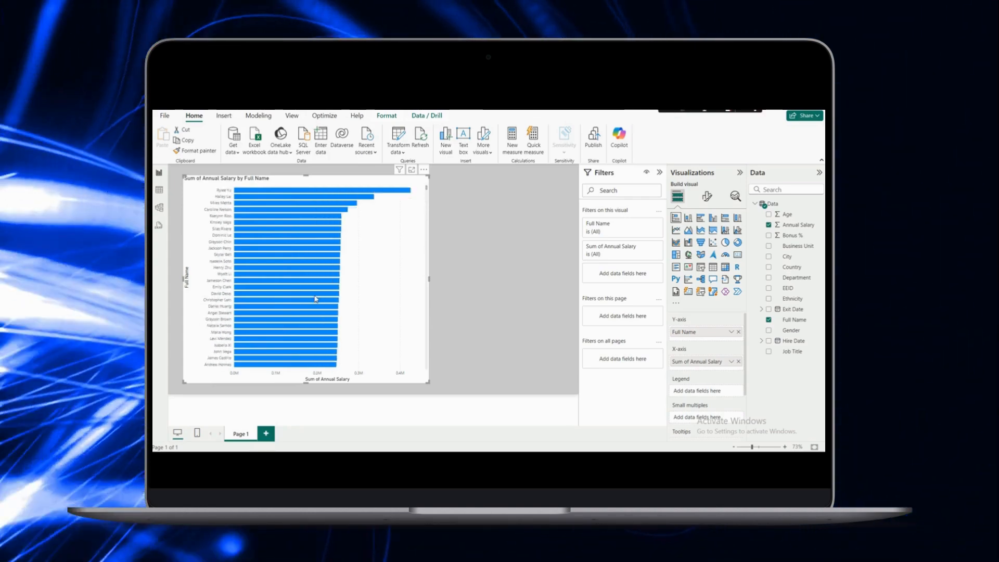
pyautogui.scroll(-1, 316, 299)
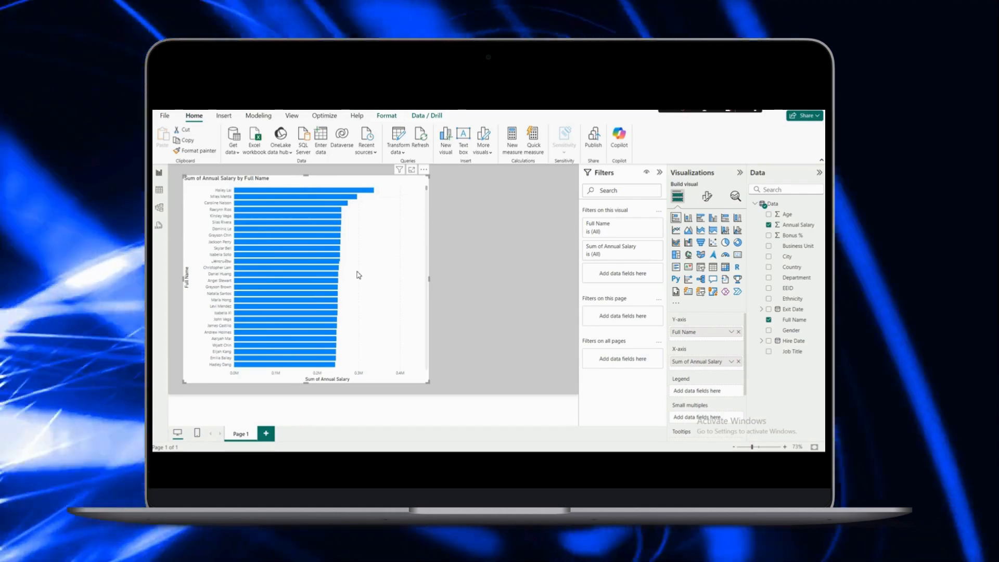
pyautogui.scroll(1, 373, 279)
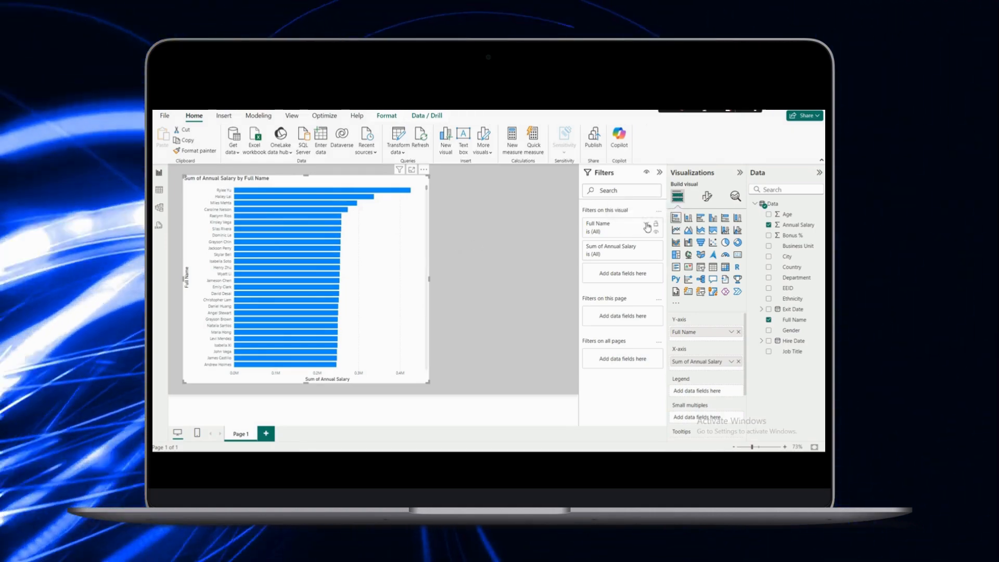
# - Apply a Top N filter to Full Name on the chart, showing the top 5 by Sum of Annual Salary
pyautogui.click(647, 227)
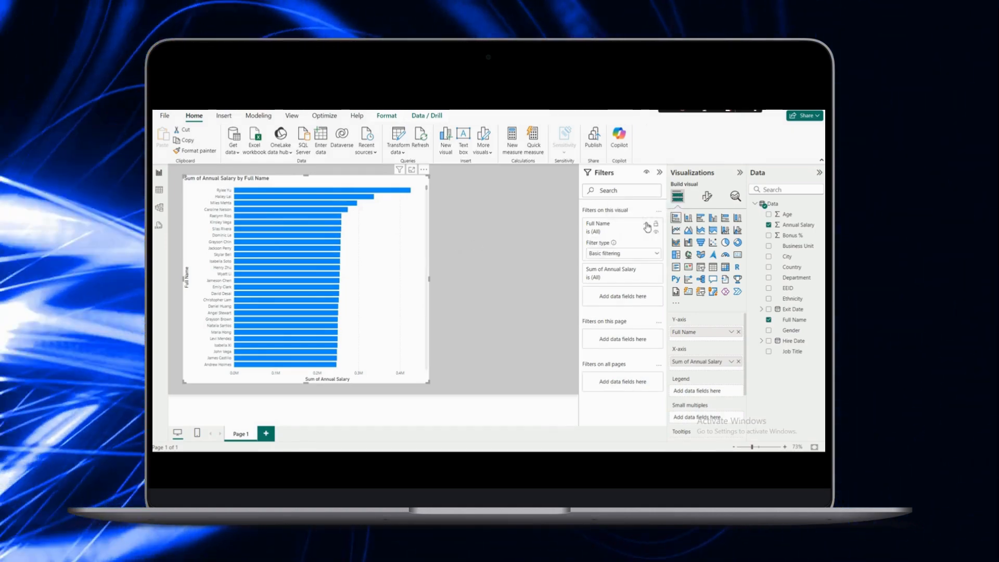
pyautogui.click(648, 226)
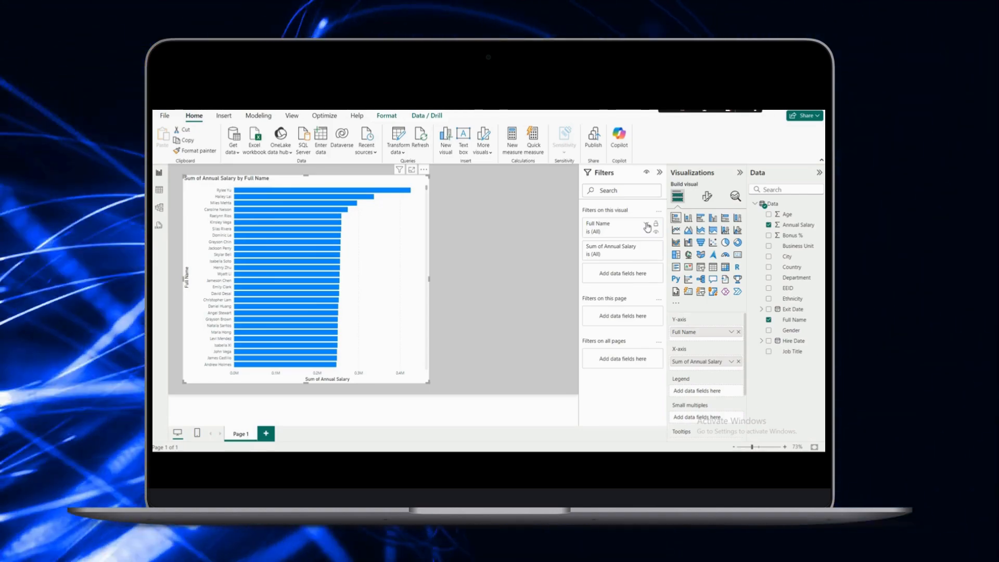
pyautogui.click(646, 226)
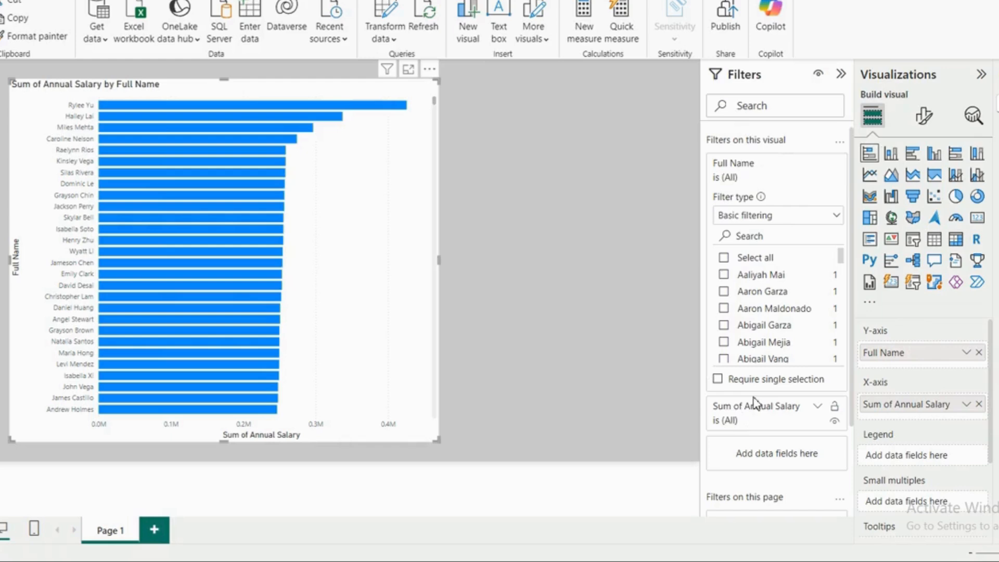
pyautogui.click(777, 217)
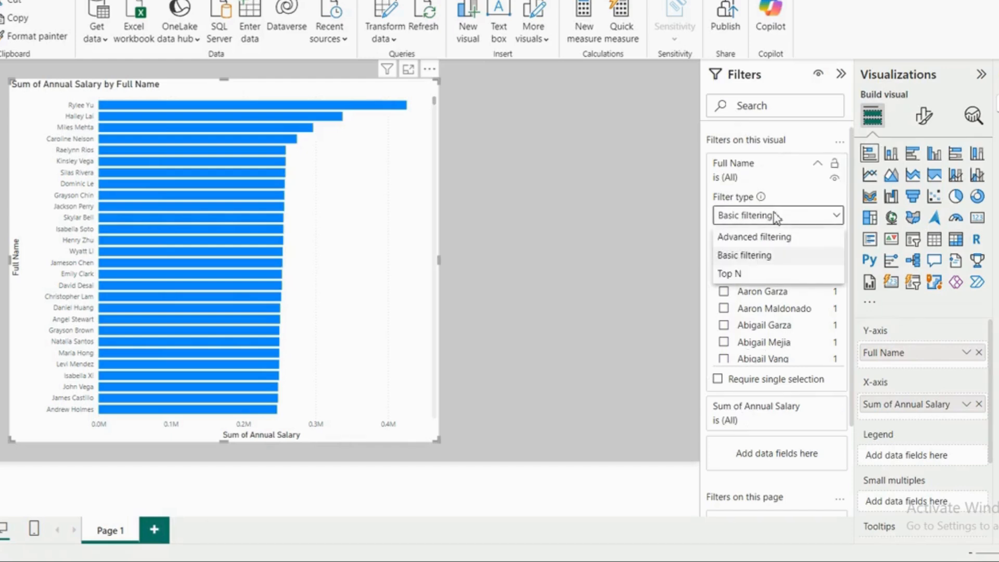
pyautogui.click(734, 274)
pyautogui.click(801, 261)
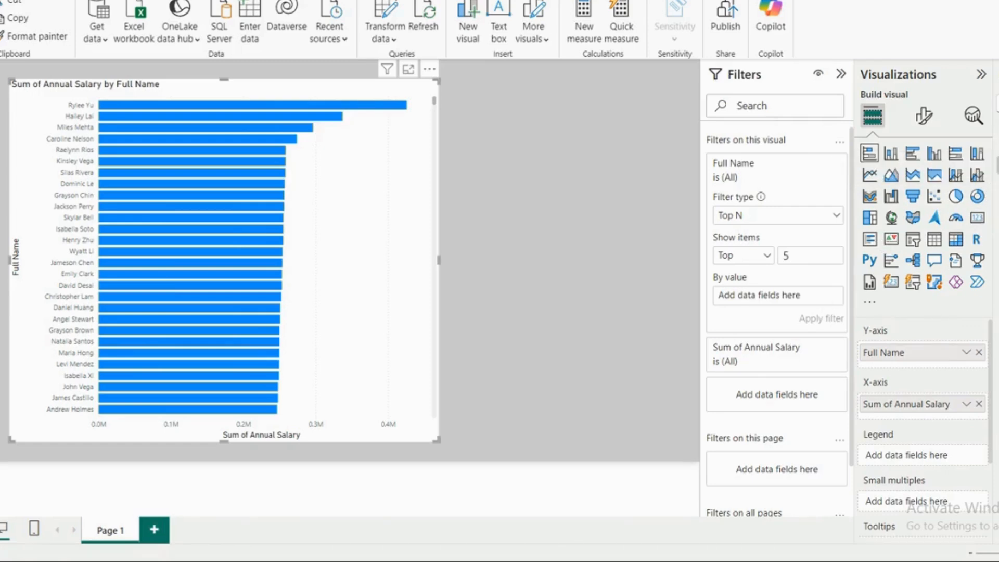
pyautogui.moveTo(850, 327); pyautogui.dragTo(783, 296)
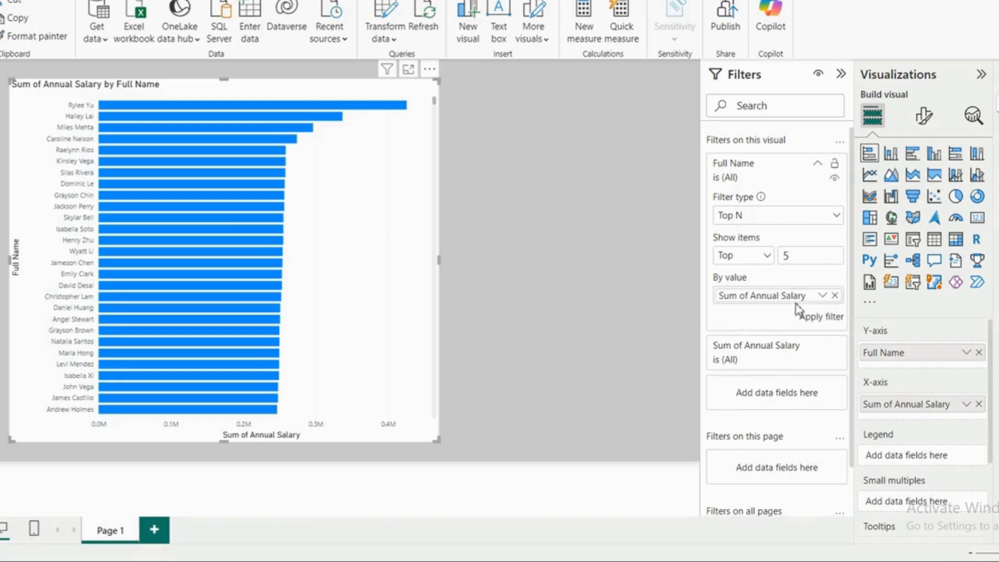
pyautogui.click(820, 318)
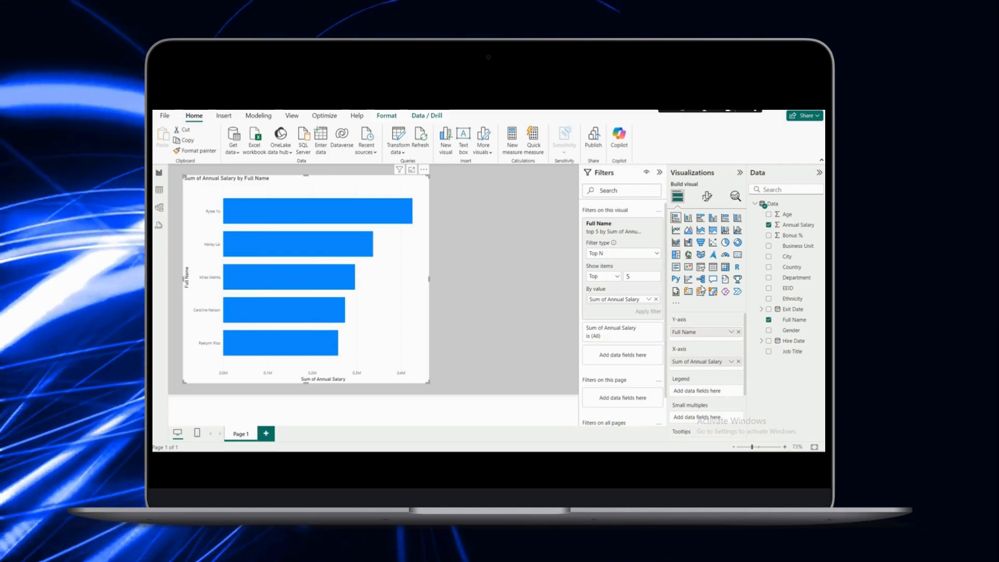
# - Add a separate slicer visual beside the bar chart with Department as its field
pyautogui.click(569, 274)
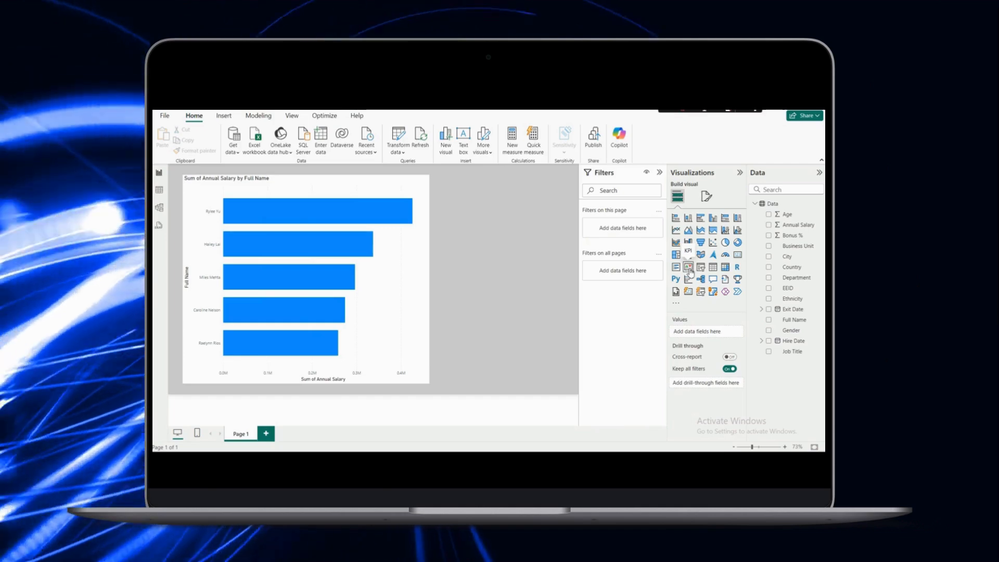
pyautogui.click(701, 268)
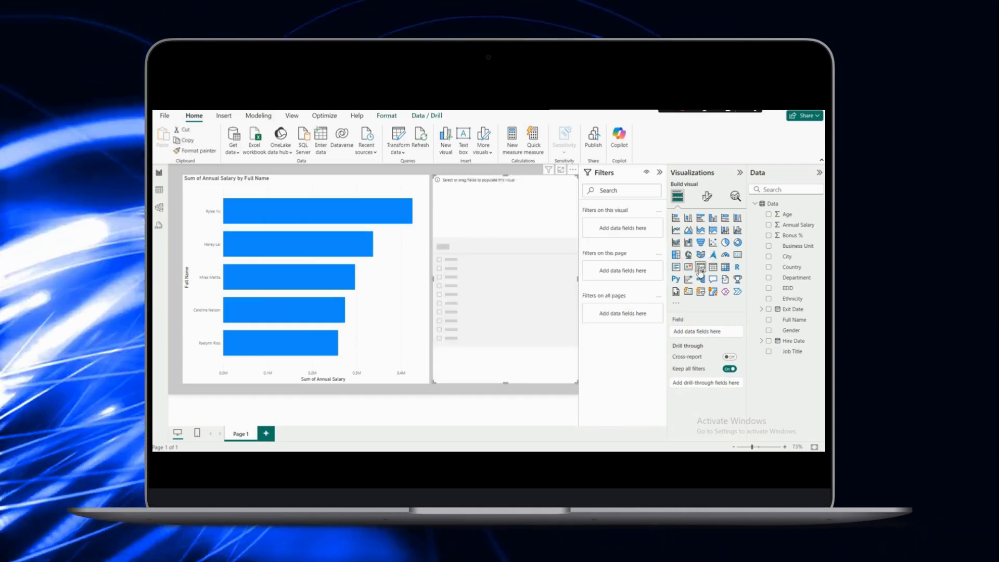
pyautogui.click(769, 278)
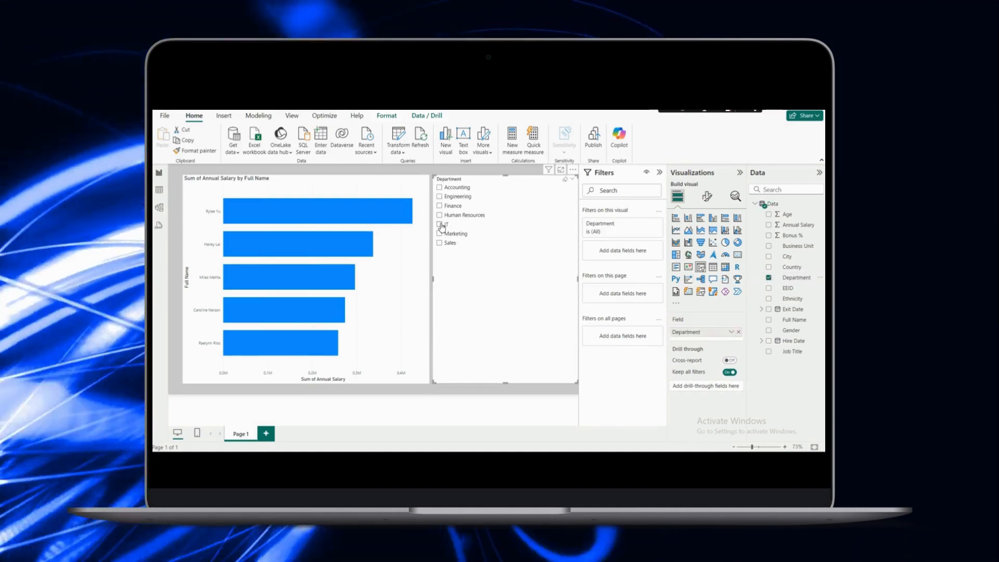
# - Test the Department slicer on the chart with IT, Accounting, Engineering and IT again, and clear the selection
pyautogui.click(440, 224)
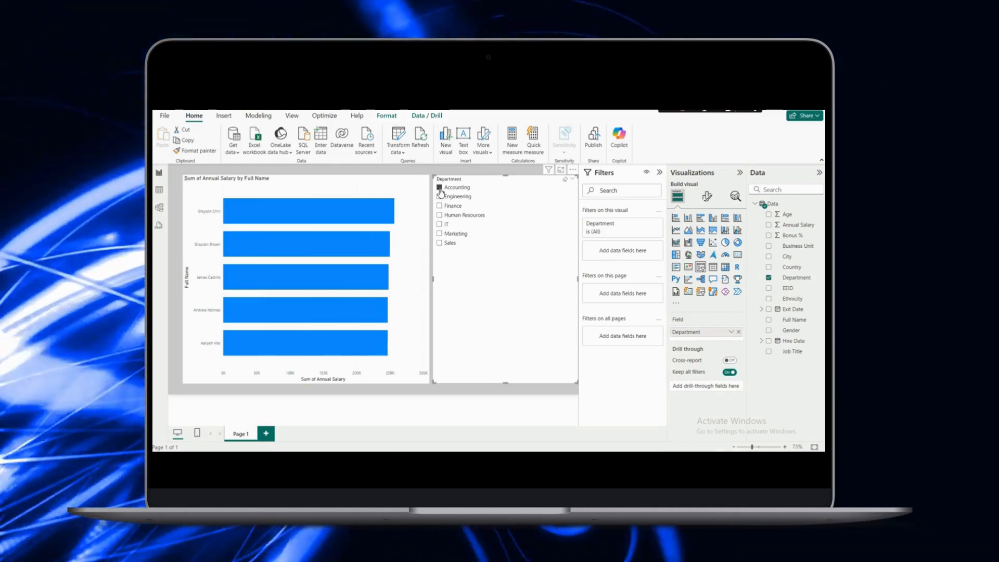
pyautogui.click(440, 189)
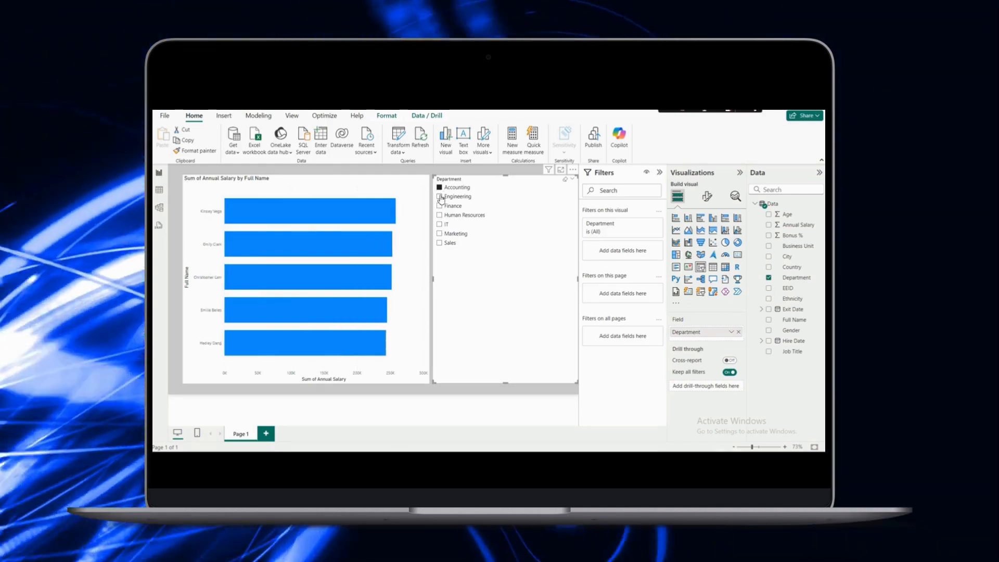
pyautogui.click(440, 197)
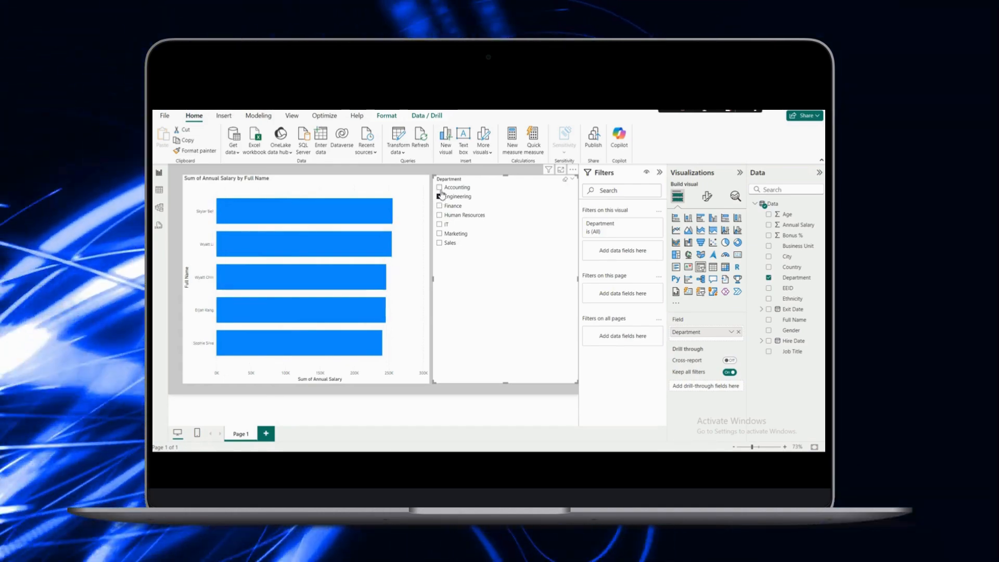
pyautogui.click(441, 225)
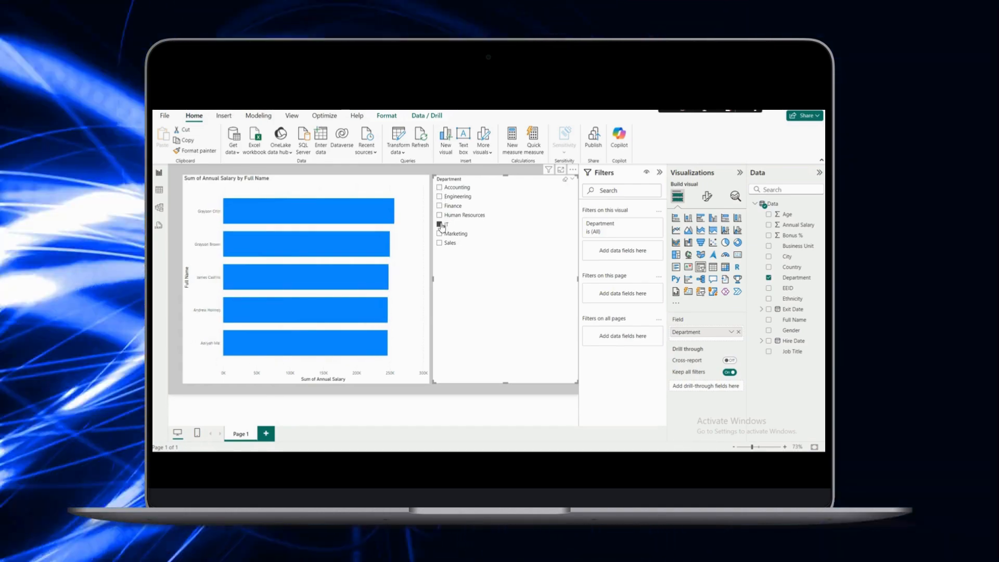
pyautogui.click(440, 225)
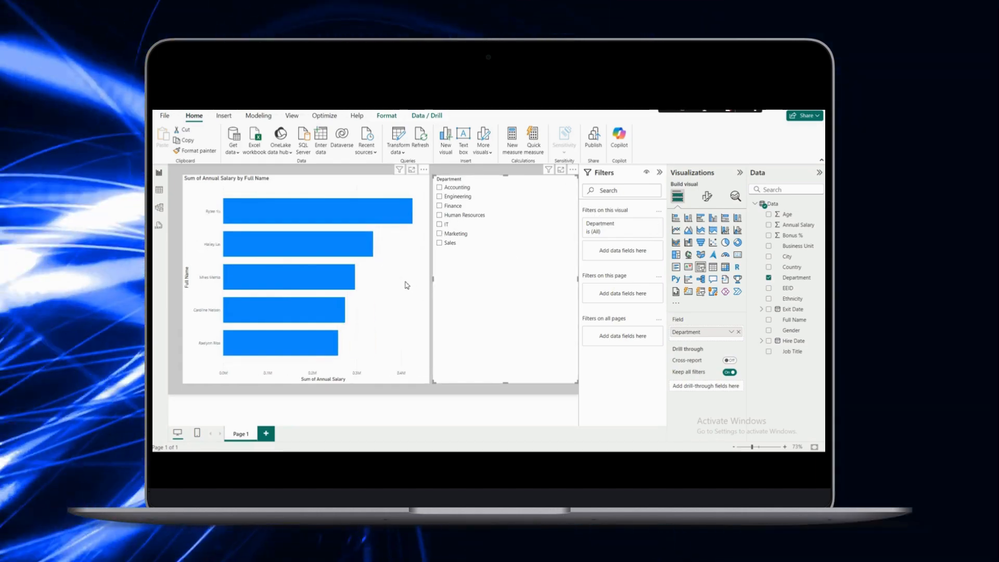
# - Change the chart's Full Name Top N filter to show the bottom 5 by Sum of Annual Salary and apply it
pyautogui.click(407, 285)
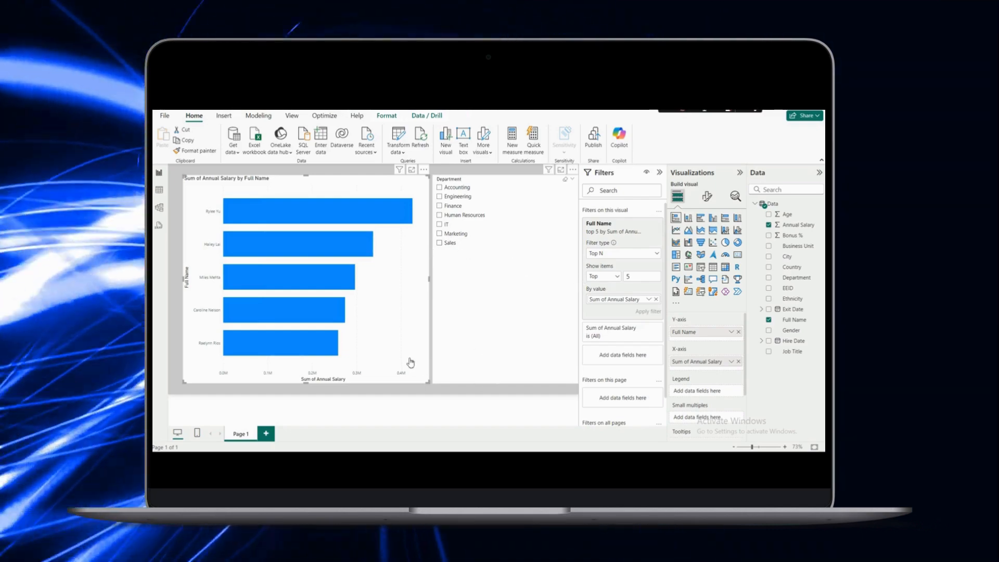
pyautogui.click(456, 331)
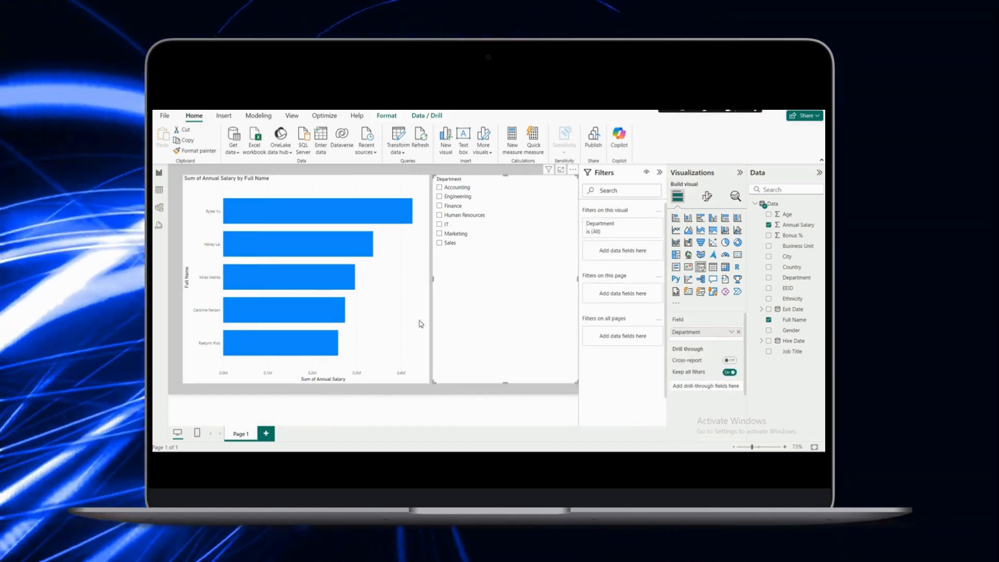
pyautogui.click(421, 323)
pyautogui.click(610, 277)
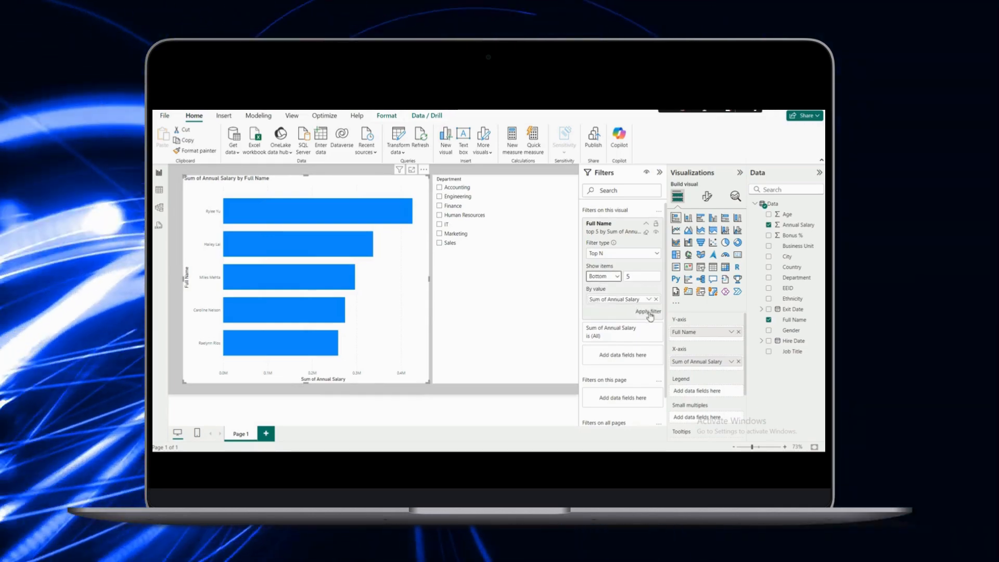
pyautogui.click(649, 312)
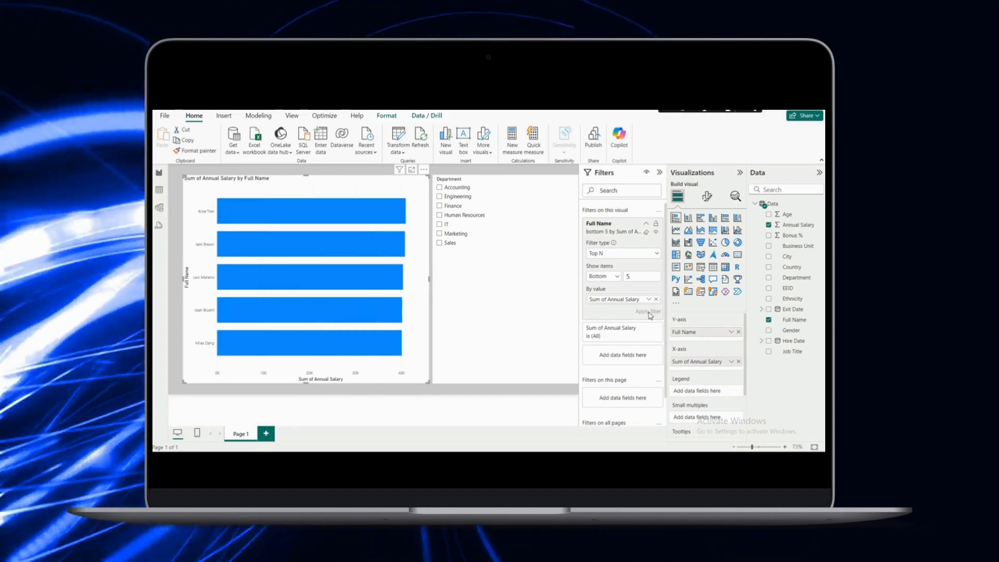
# - Test the Department slicer on the bottom 5 chart with IT, Finance, Marketing and Sales, and clear the selection
pyautogui.click(439, 224)
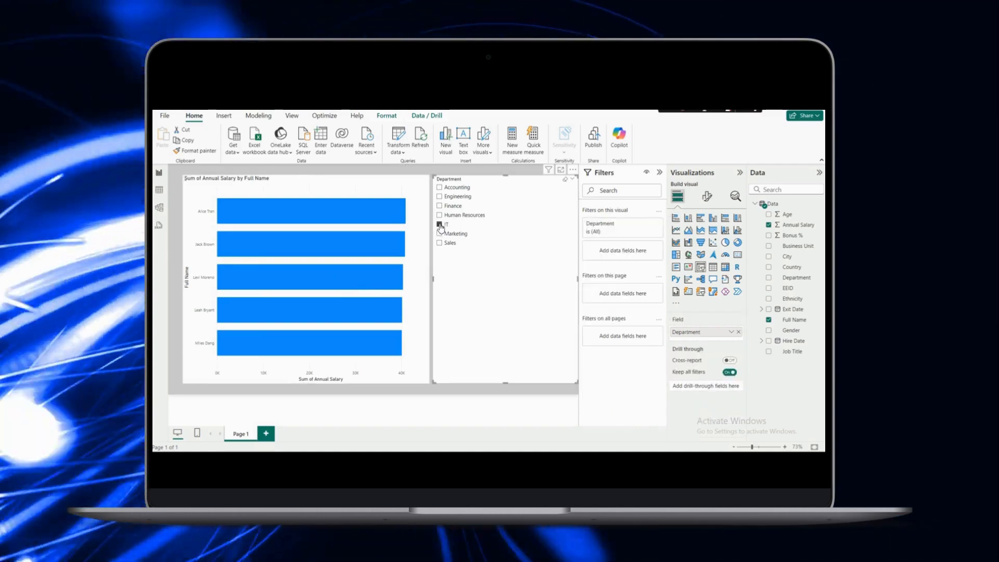
pyautogui.click(439, 206)
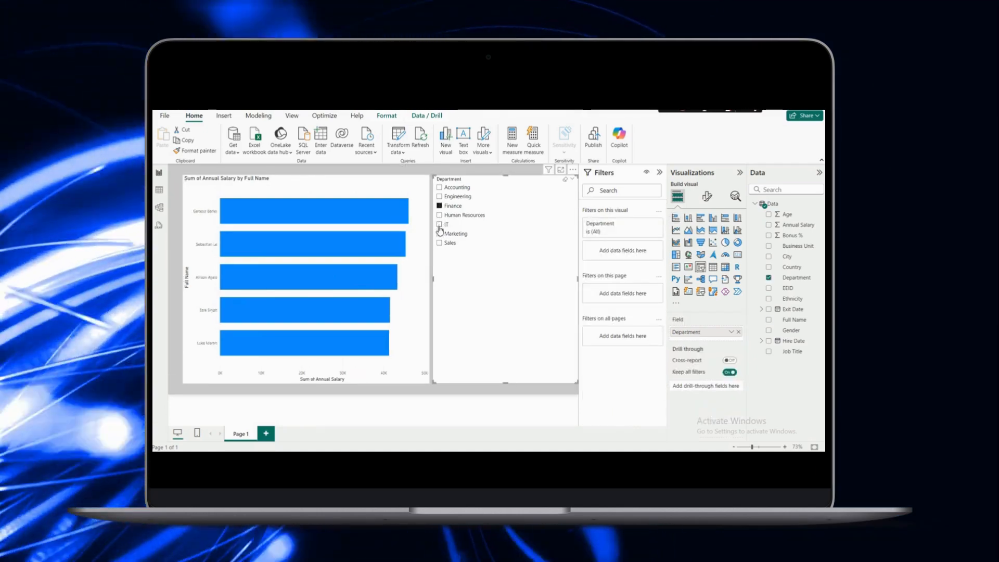
pyautogui.click(440, 234)
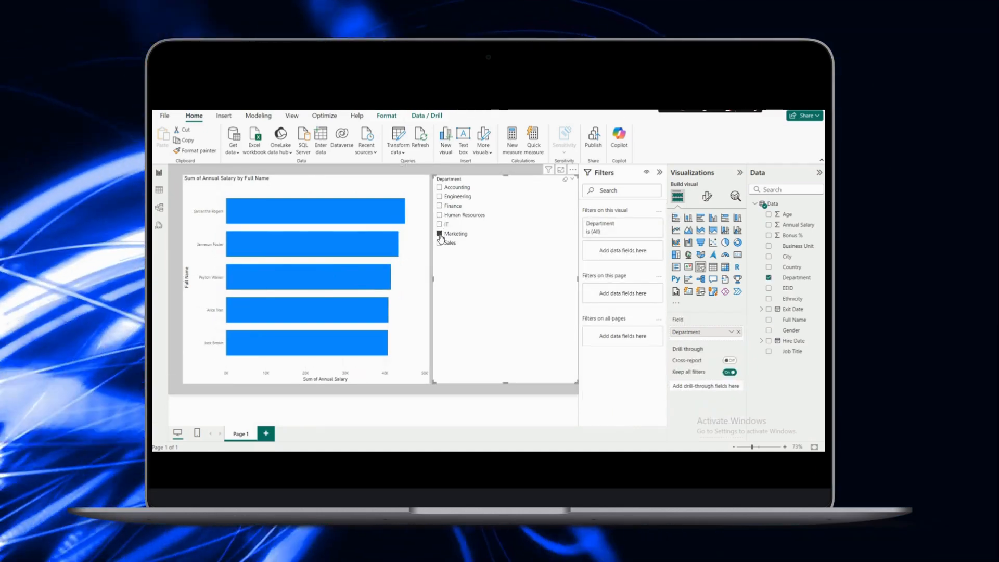
pyautogui.click(440, 243)
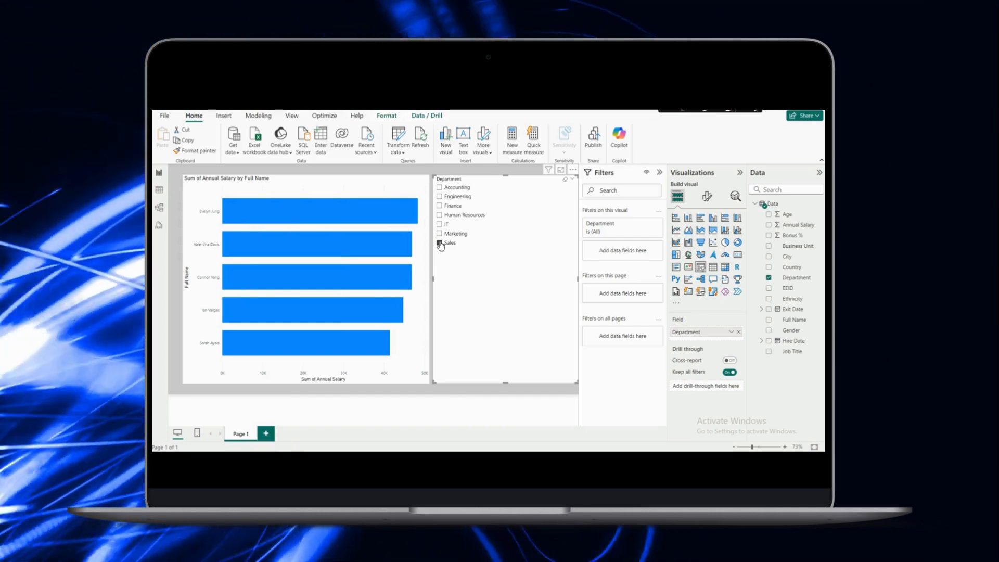
pyautogui.click(440, 243)
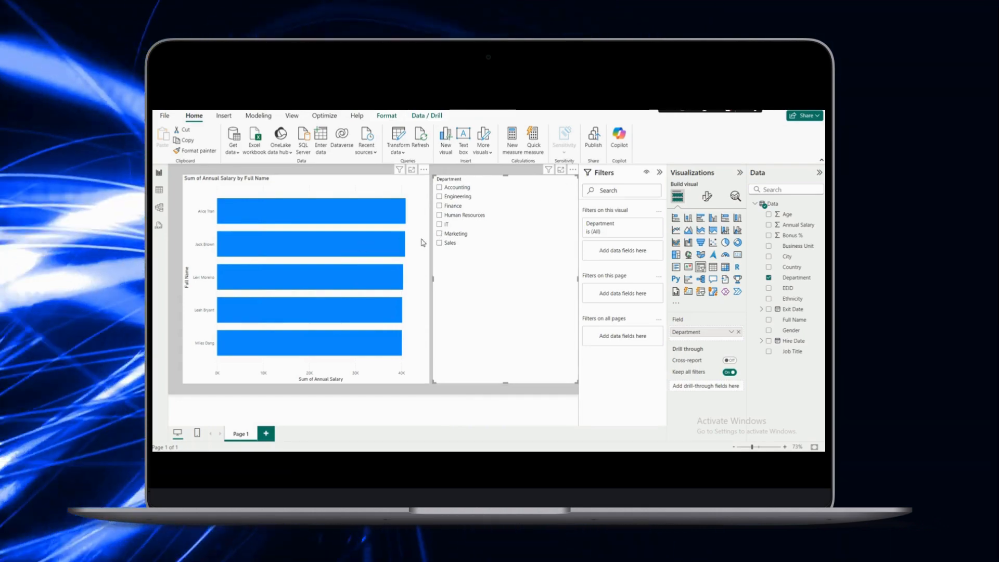
# - Switch the chart's Full Name filter to Basic filtering, try a single employee from the name list, and clear that choice
pyautogui.click(423, 243)
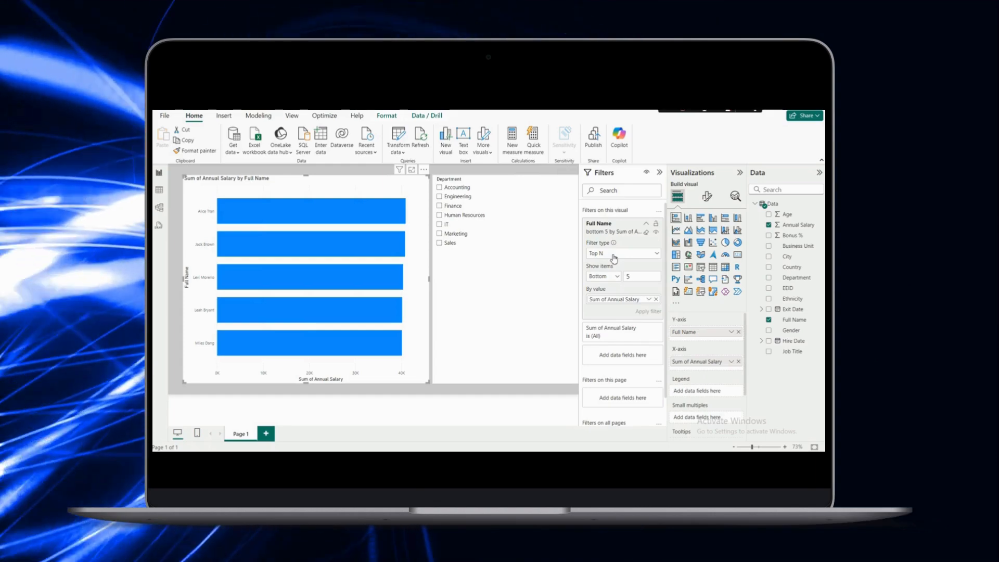
pyautogui.click(614, 253)
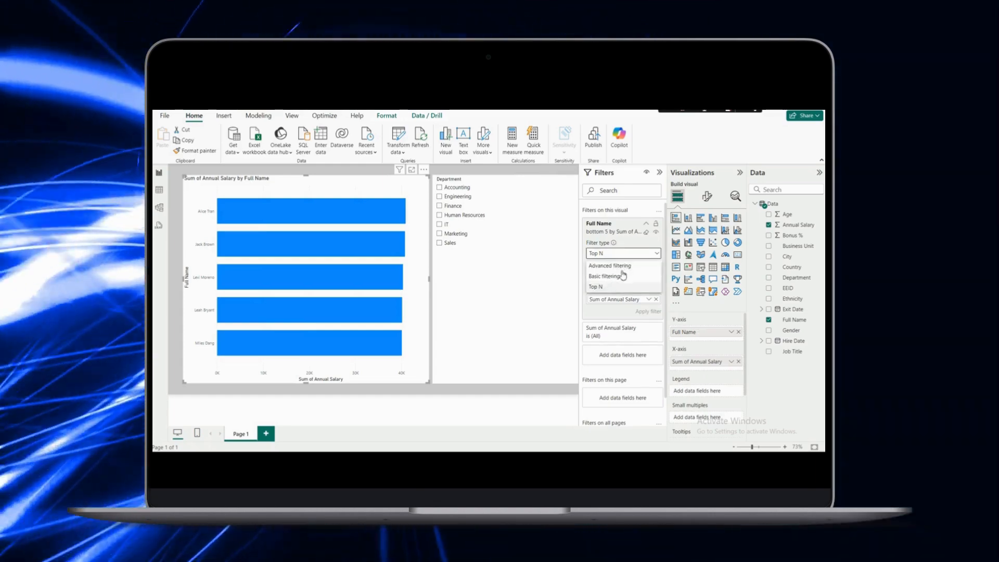
pyautogui.click(623, 276)
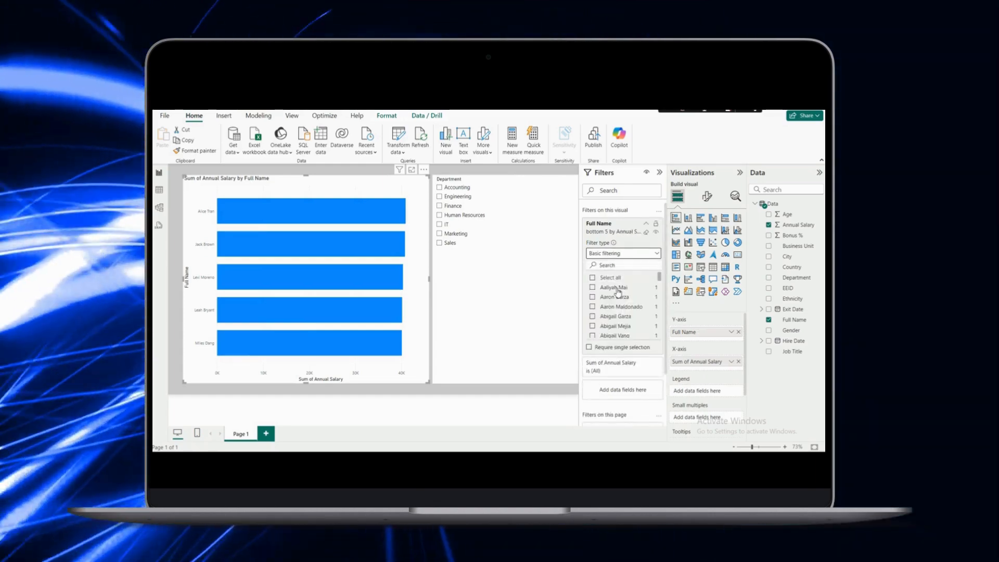
pyautogui.scroll(-6, 614, 297)
pyautogui.scroll(-8, 602, 288)
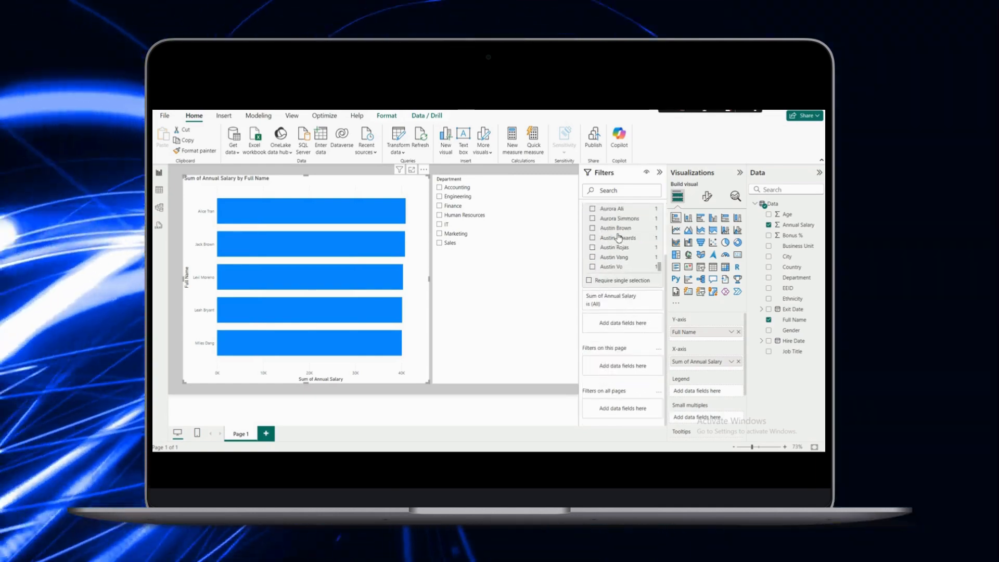
pyautogui.scroll(-2, 618, 238)
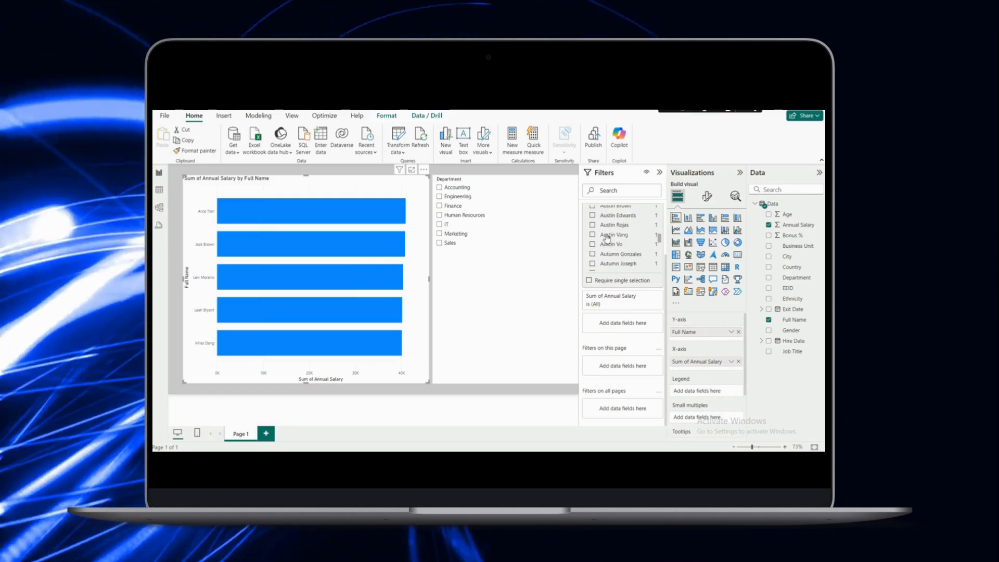
pyautogui.scroll(15, 624, 260)
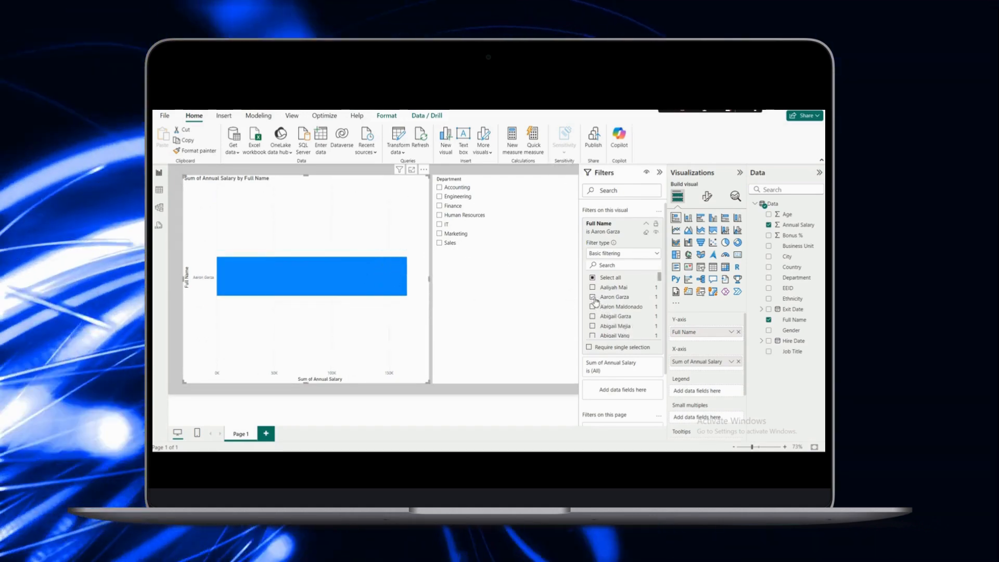
pyautogui.click(594, 297)
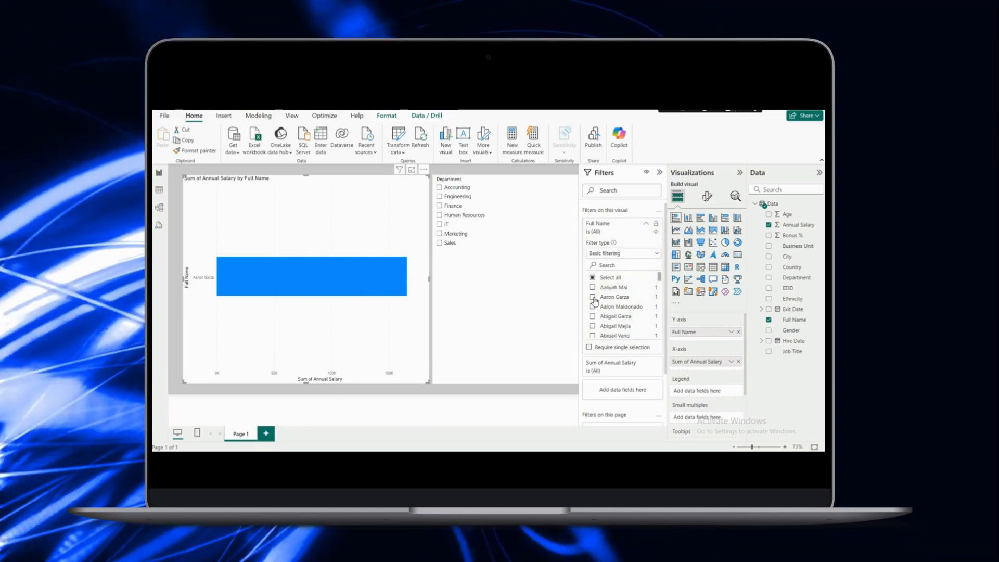
# - Filter the chart by Sum of Annual Salary to show items when the value is less than 500000, and apply it
pyautogui.click(646, 363)
pyautogui.scroll(-3, 629, 255)
pyautogui.click(629, 252)
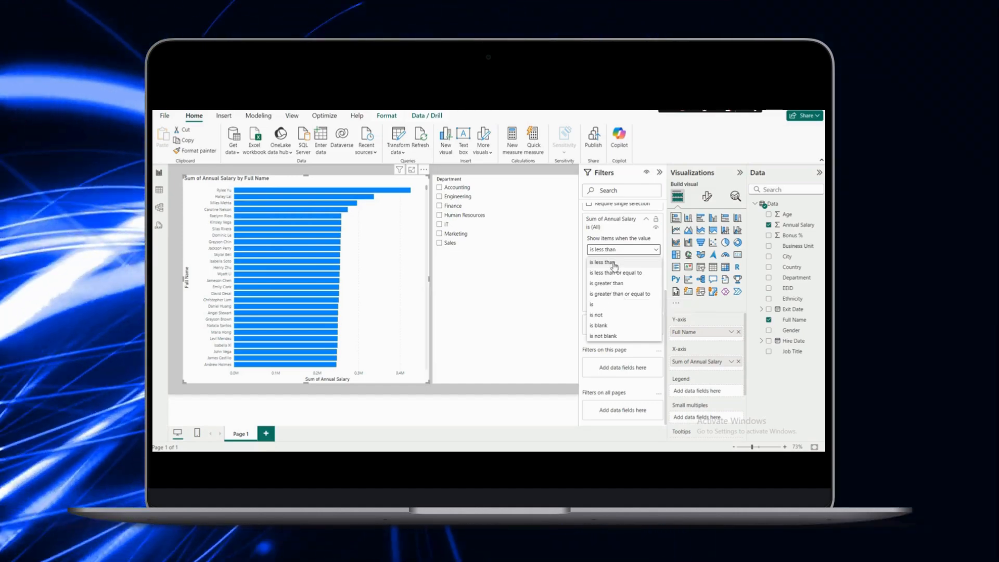
pyautogui.click(614, 266)
pyautogui.click(615, 263)
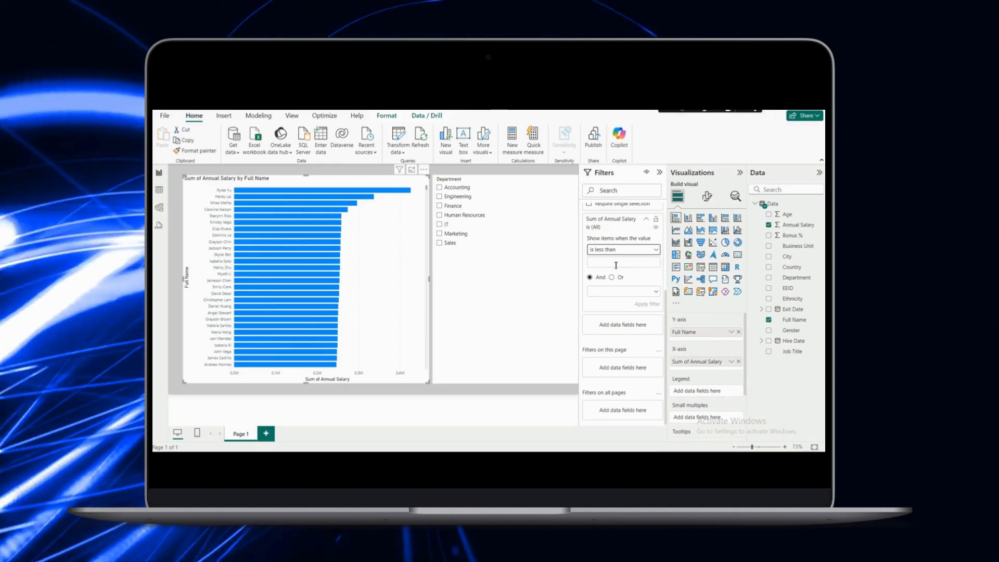
pyautogui.write('500000')
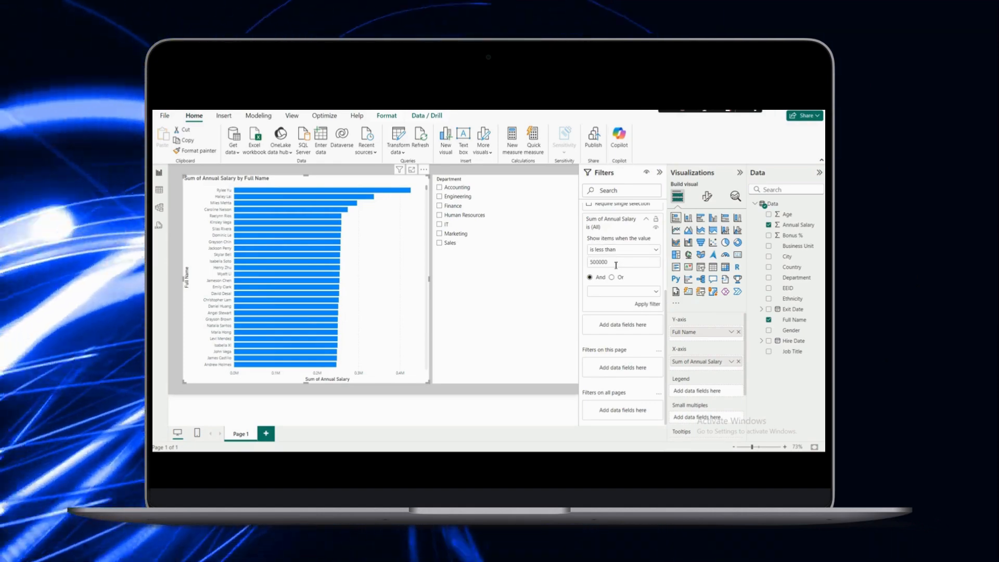
pyautogui.click(643, 305)
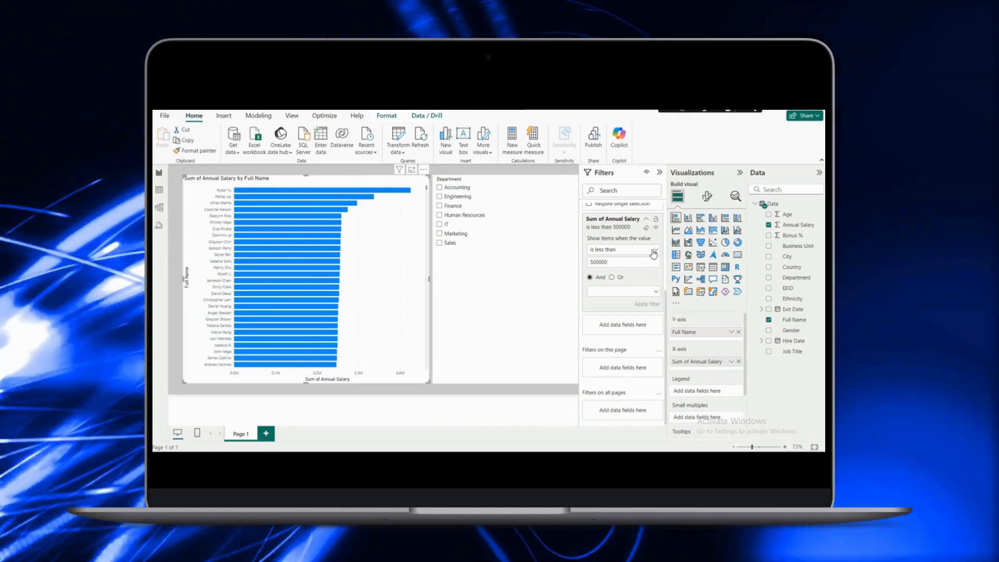
# - Change the Sum of Annual Salary filter to is greater than 500000 And is less than 700000, and apply it
pyautogui.click(654, 252)
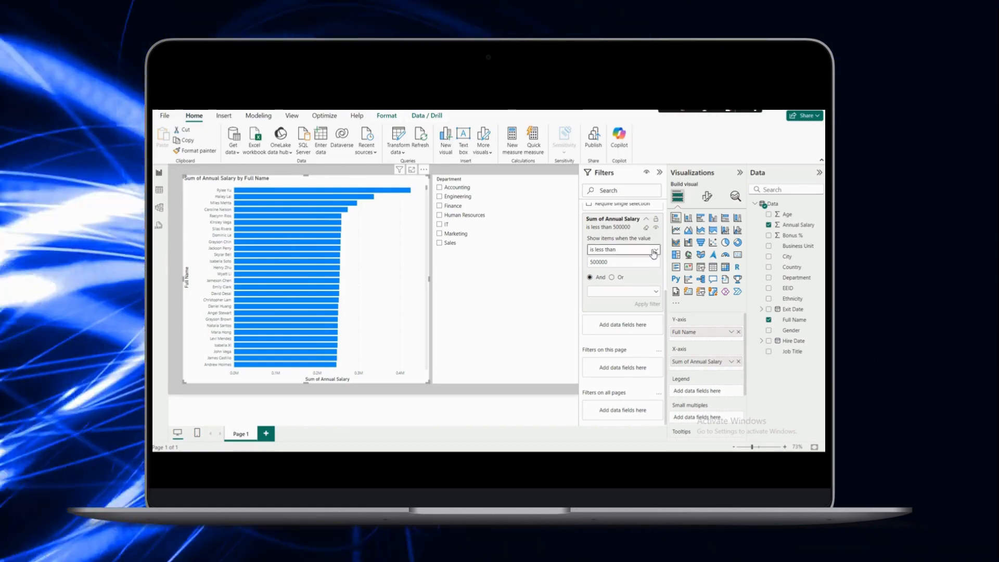
pyautogui.click(618, 283)
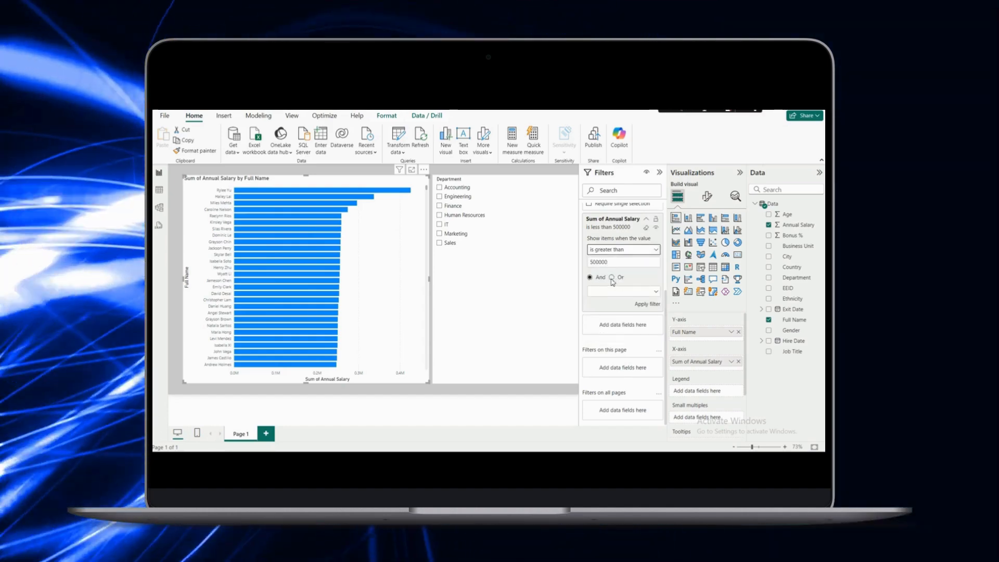
pyautogui.click(613, 277)
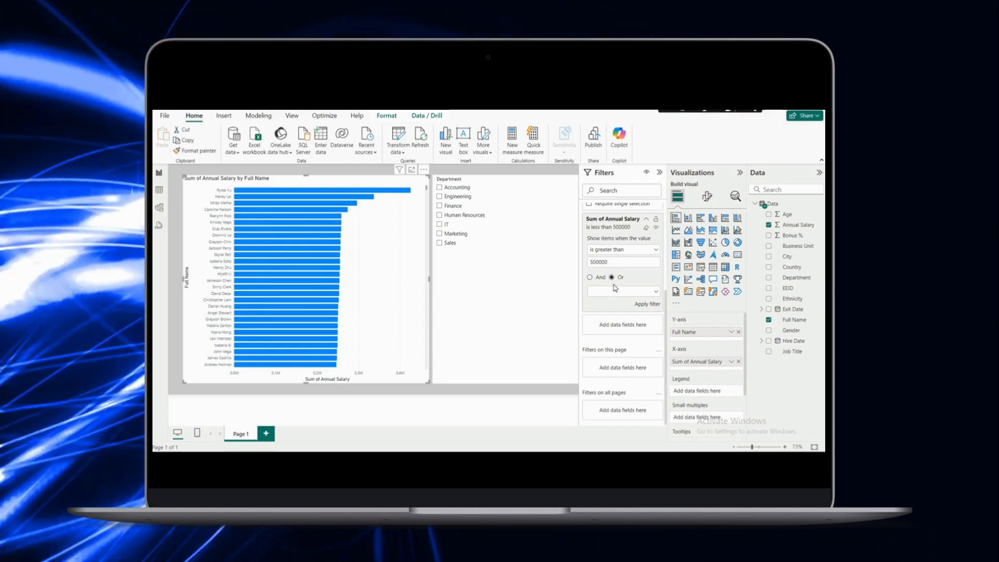
pyautogui.click(612, 293)
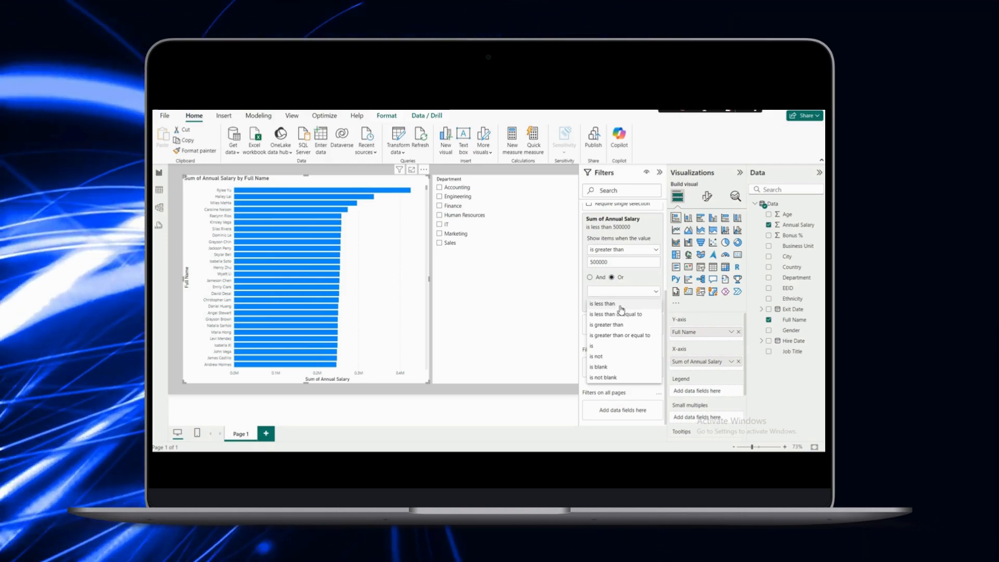
pyautogui.click(620, 305)
pyautogui.click(614, 304)
pyautogui.write('700000')
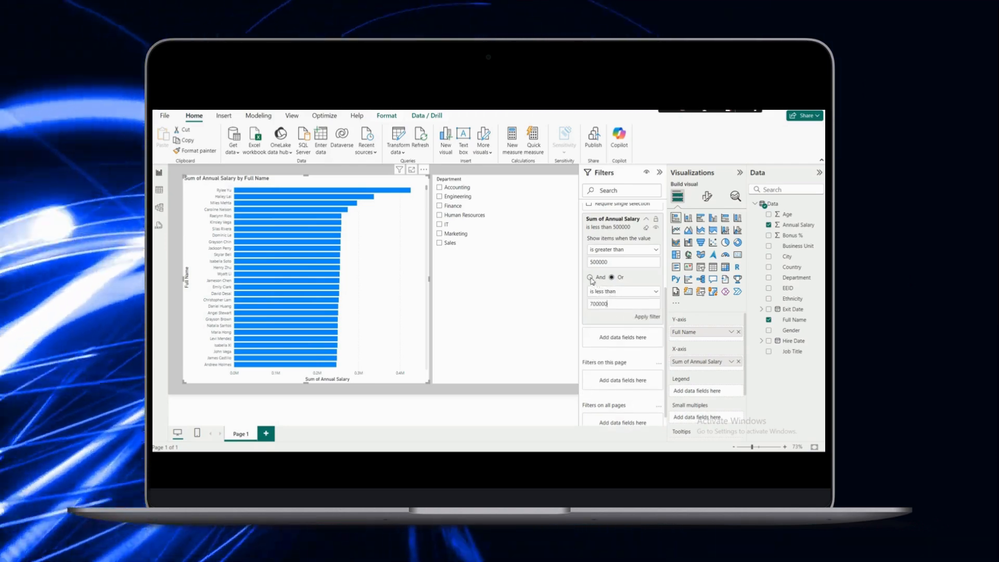
pyautogui.click(590, 278)
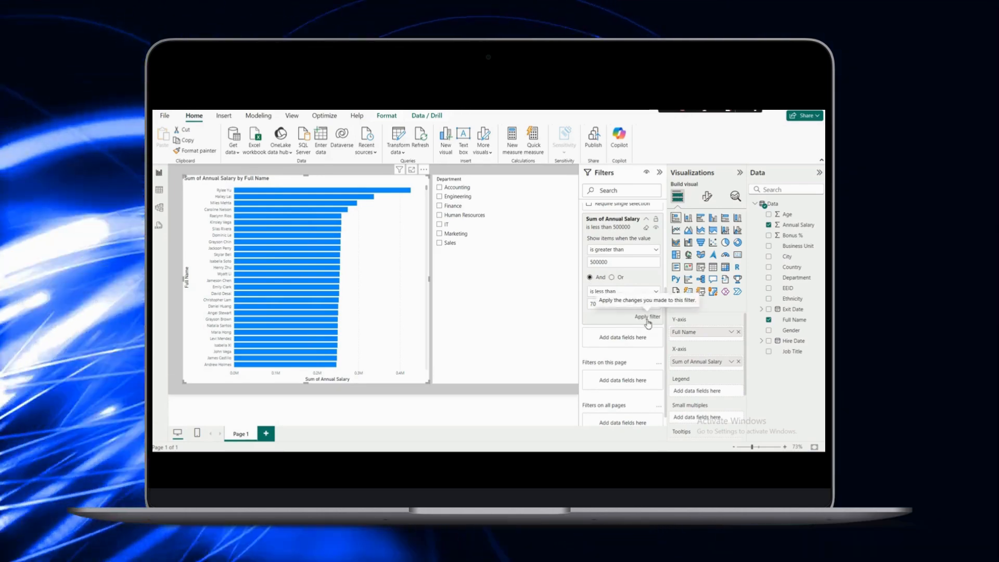
pyautogui.click(648, 317)
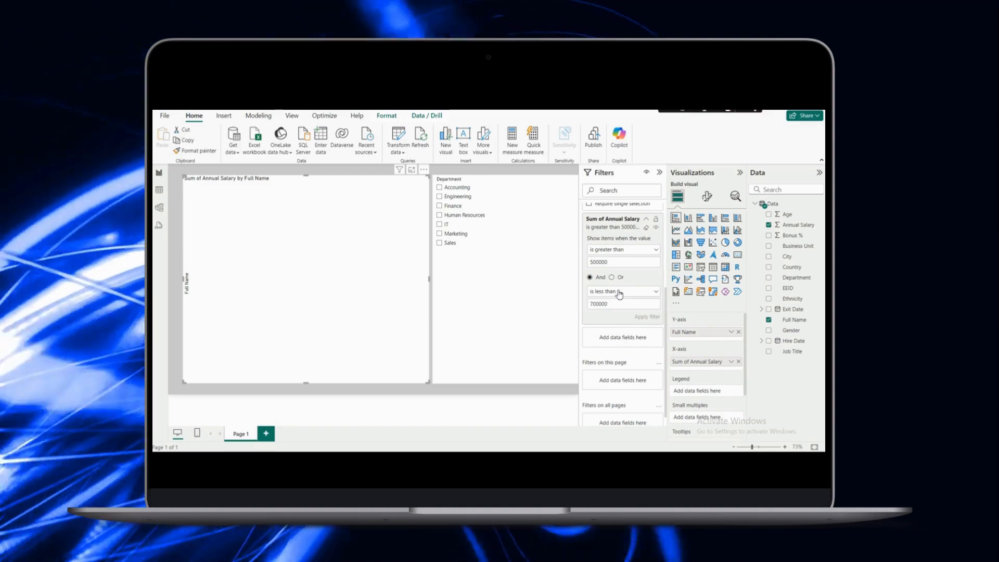
# - Look over the second condition's operators and undo both Sum of Annual Salary filters on the chart
pyautogui.click(620, 293)
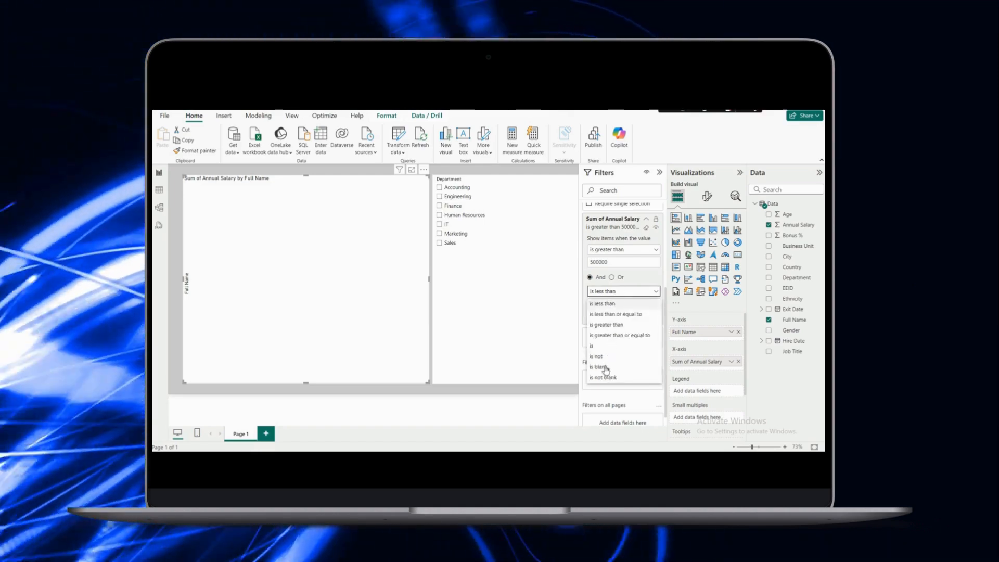
pyautogui.click(575, 293)
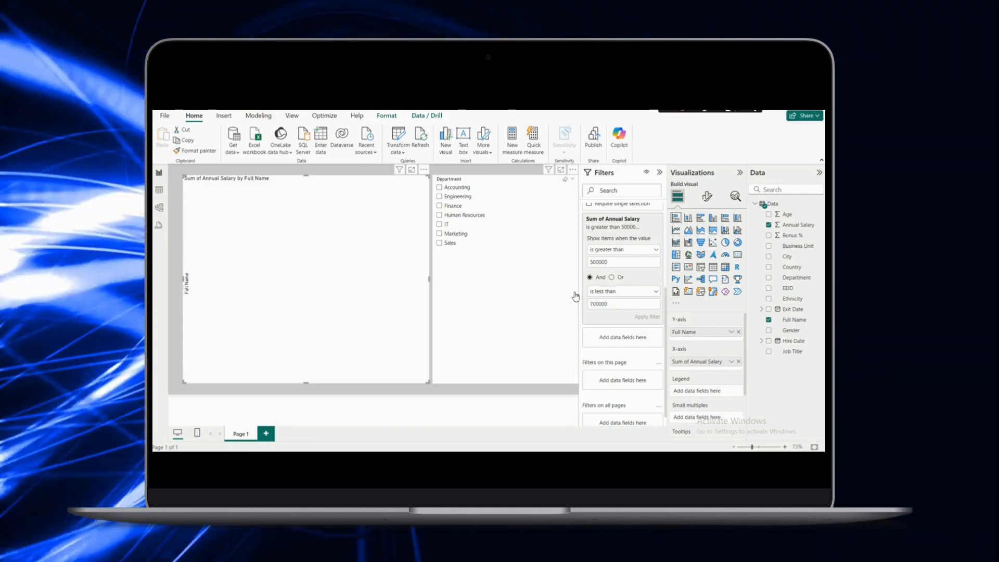
pyautogui.hotkey('ctrl', 'z')
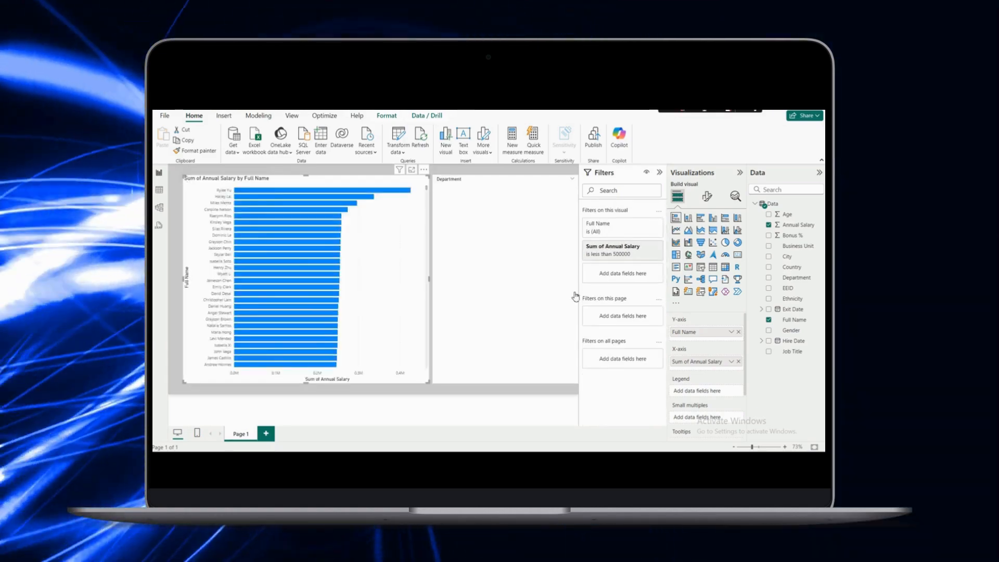
pyautogui.hotkey('ctrl', 'z')
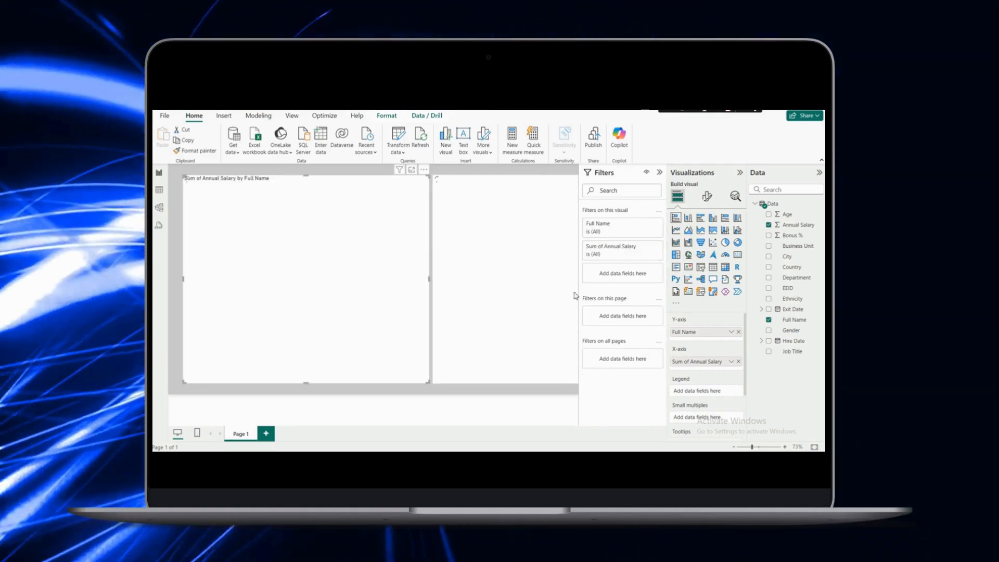